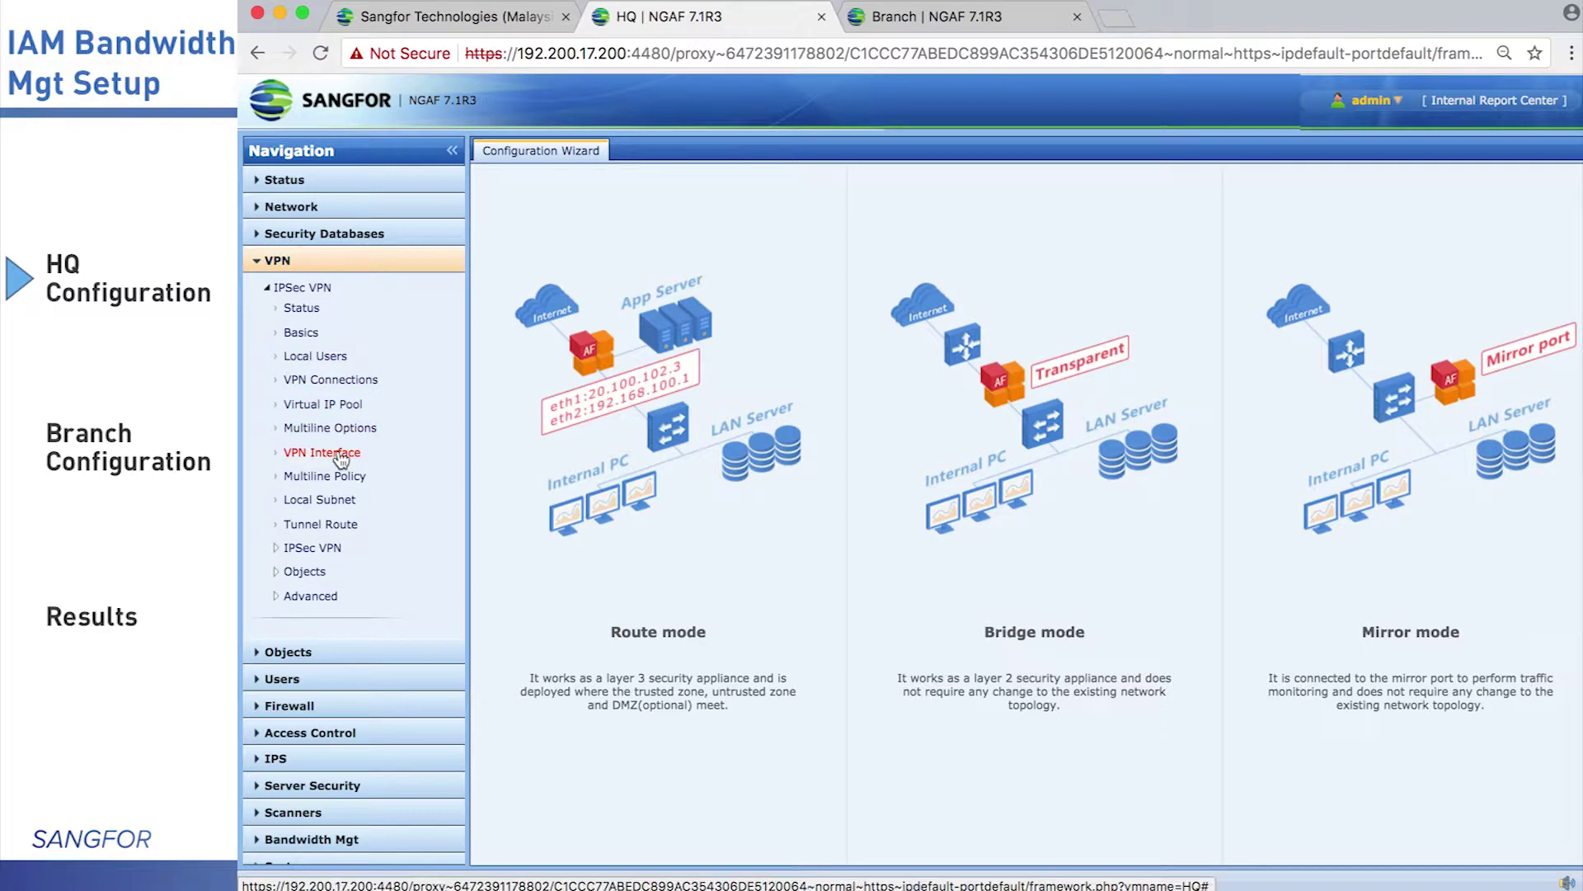
Add eth1 as a new VPN interface
left_click(341, 454)
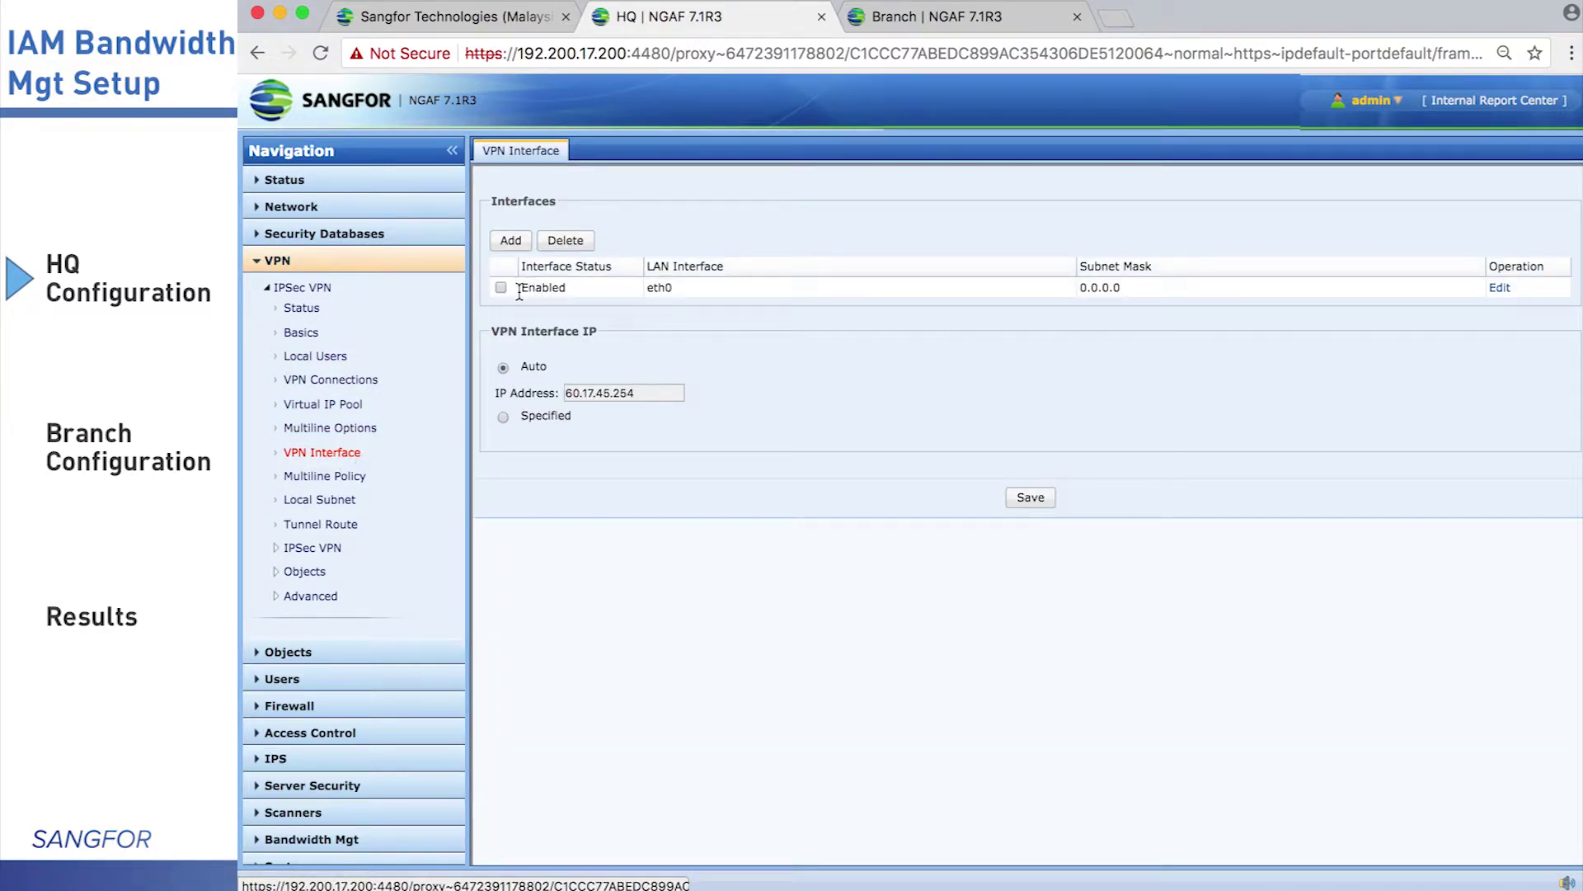
left_click(511, 240)
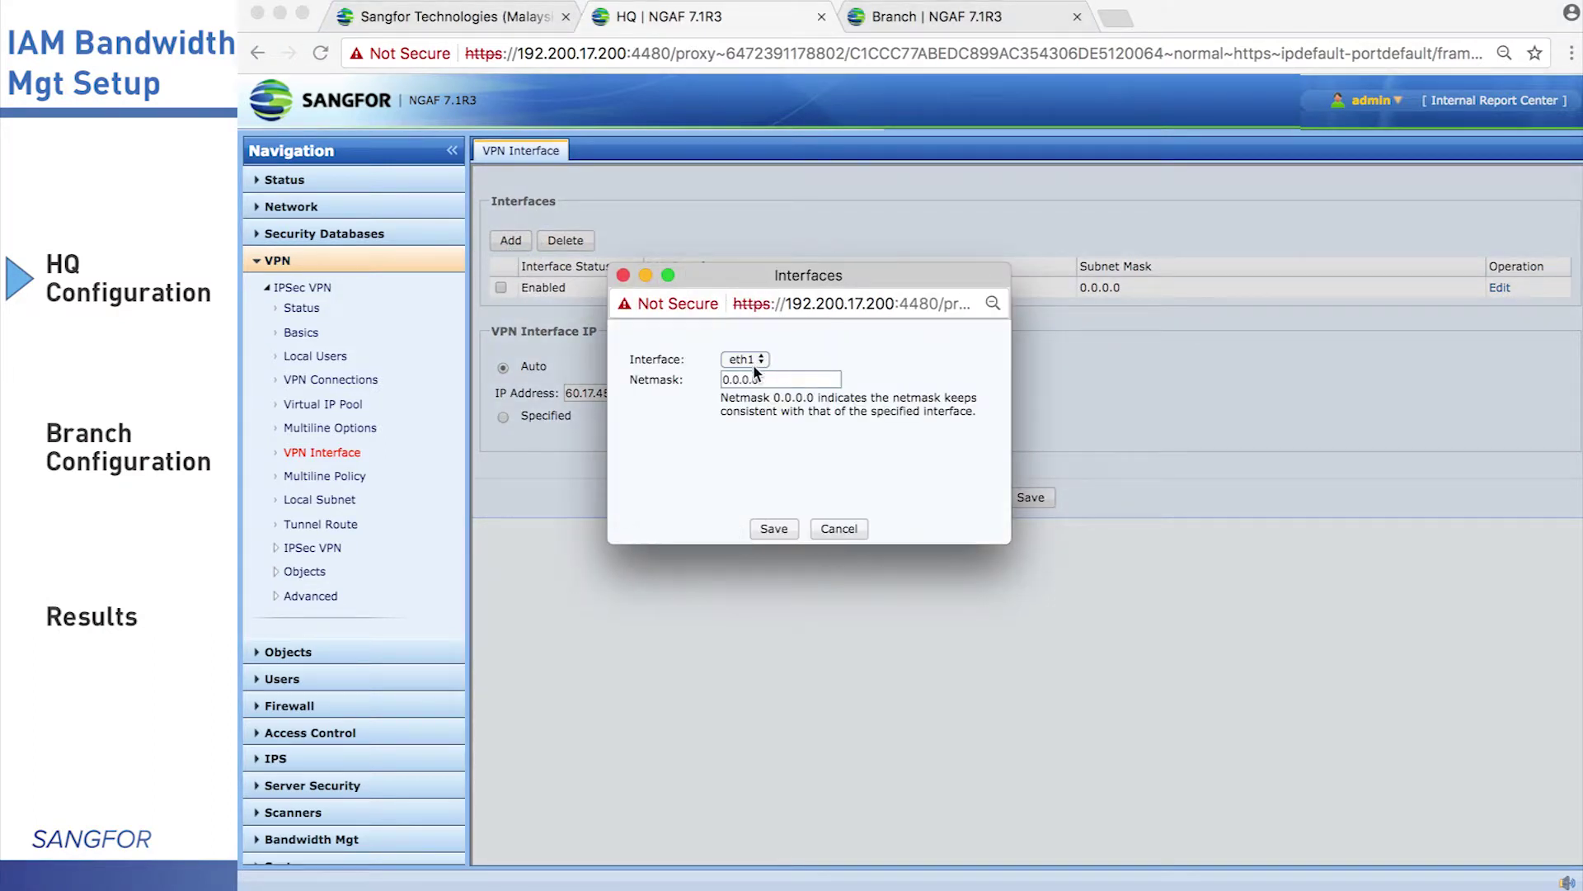
left_click(775, 534)
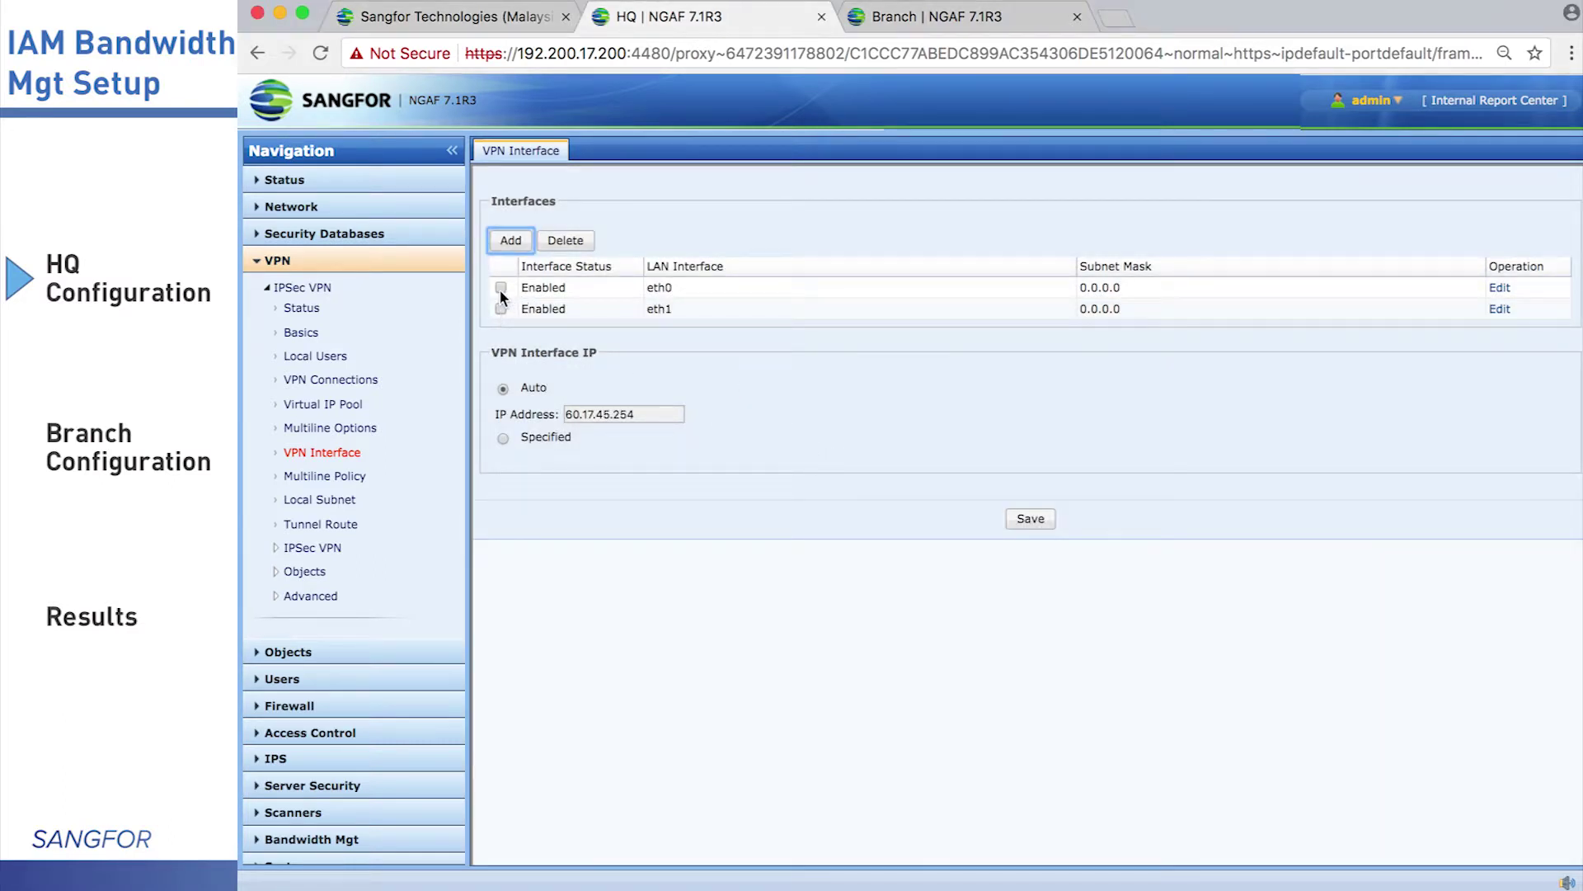
Delete the eth0 VPN interface, save, and restart the VPN service
left_click(500, 287)
left_click(566, 241)
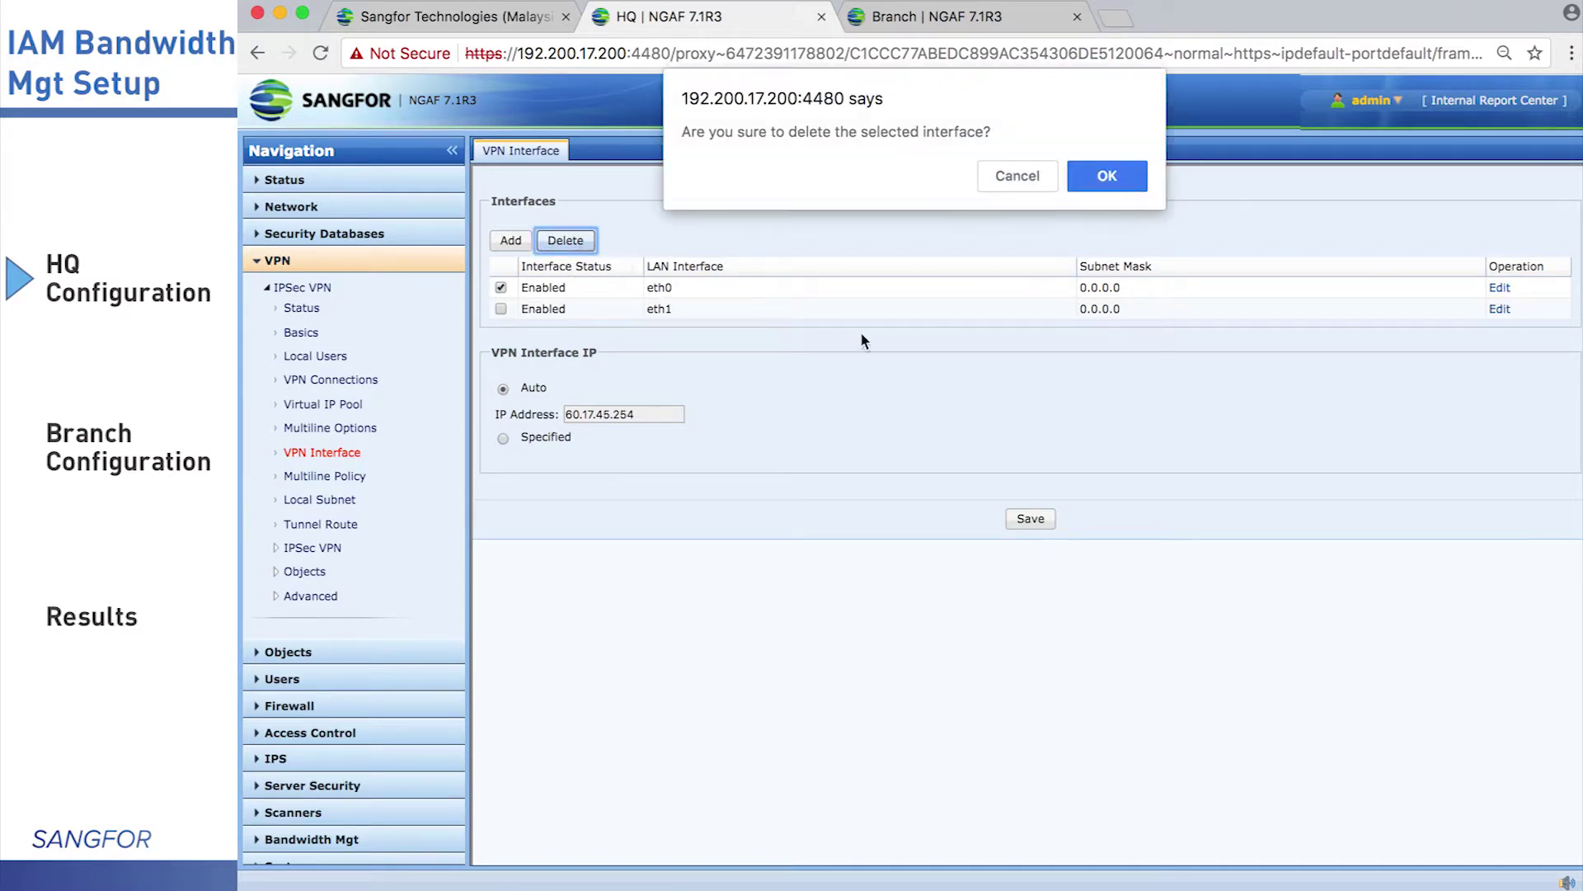
left_click(1097, 177)
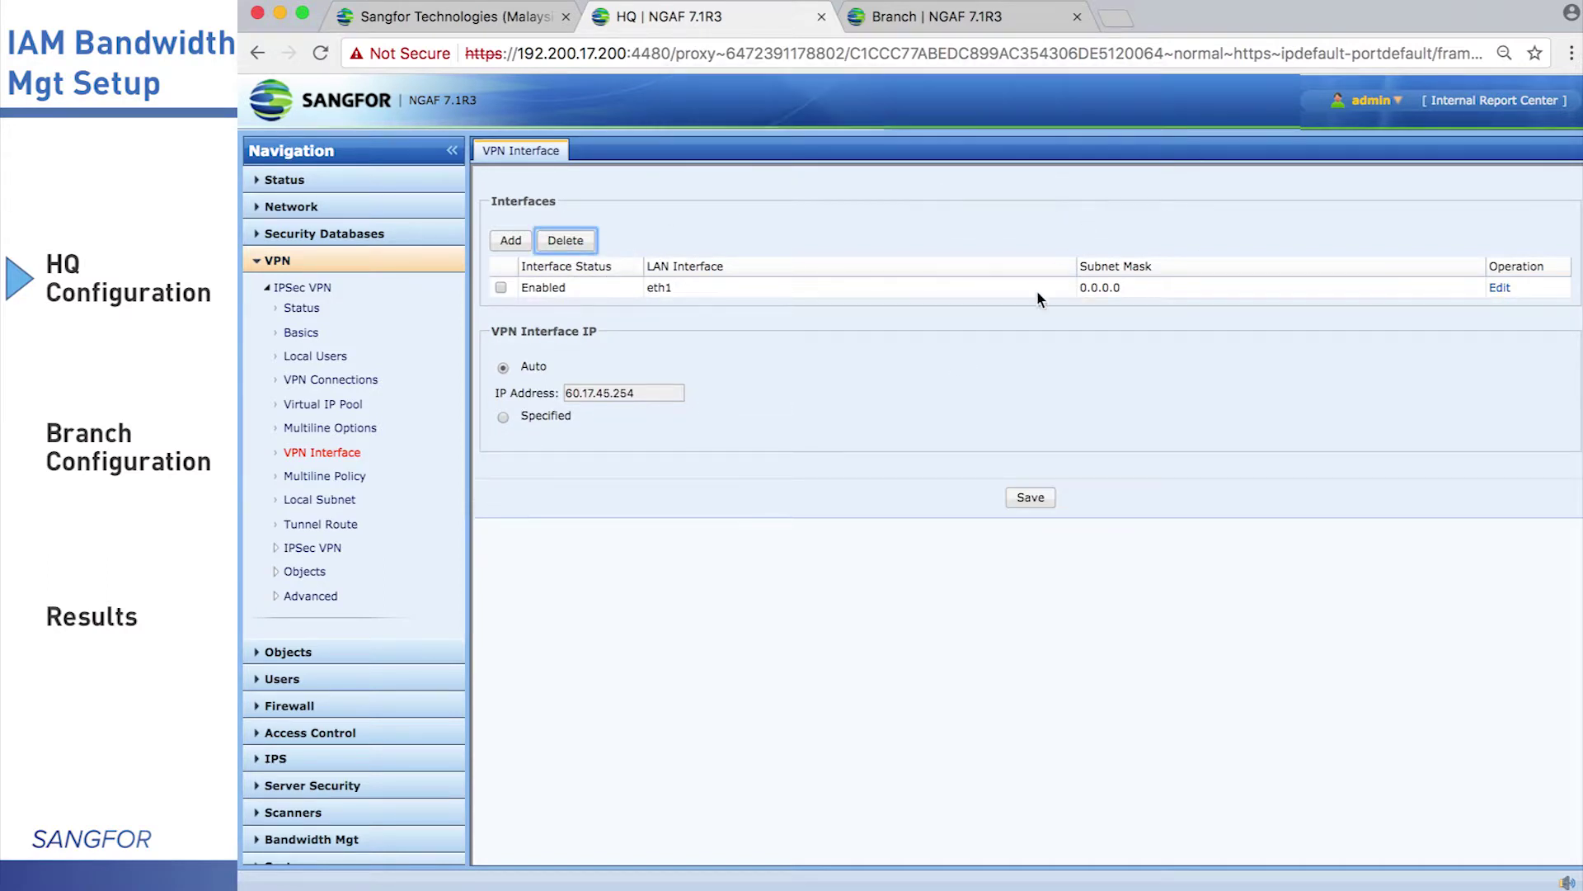
left_click(1041, 497)
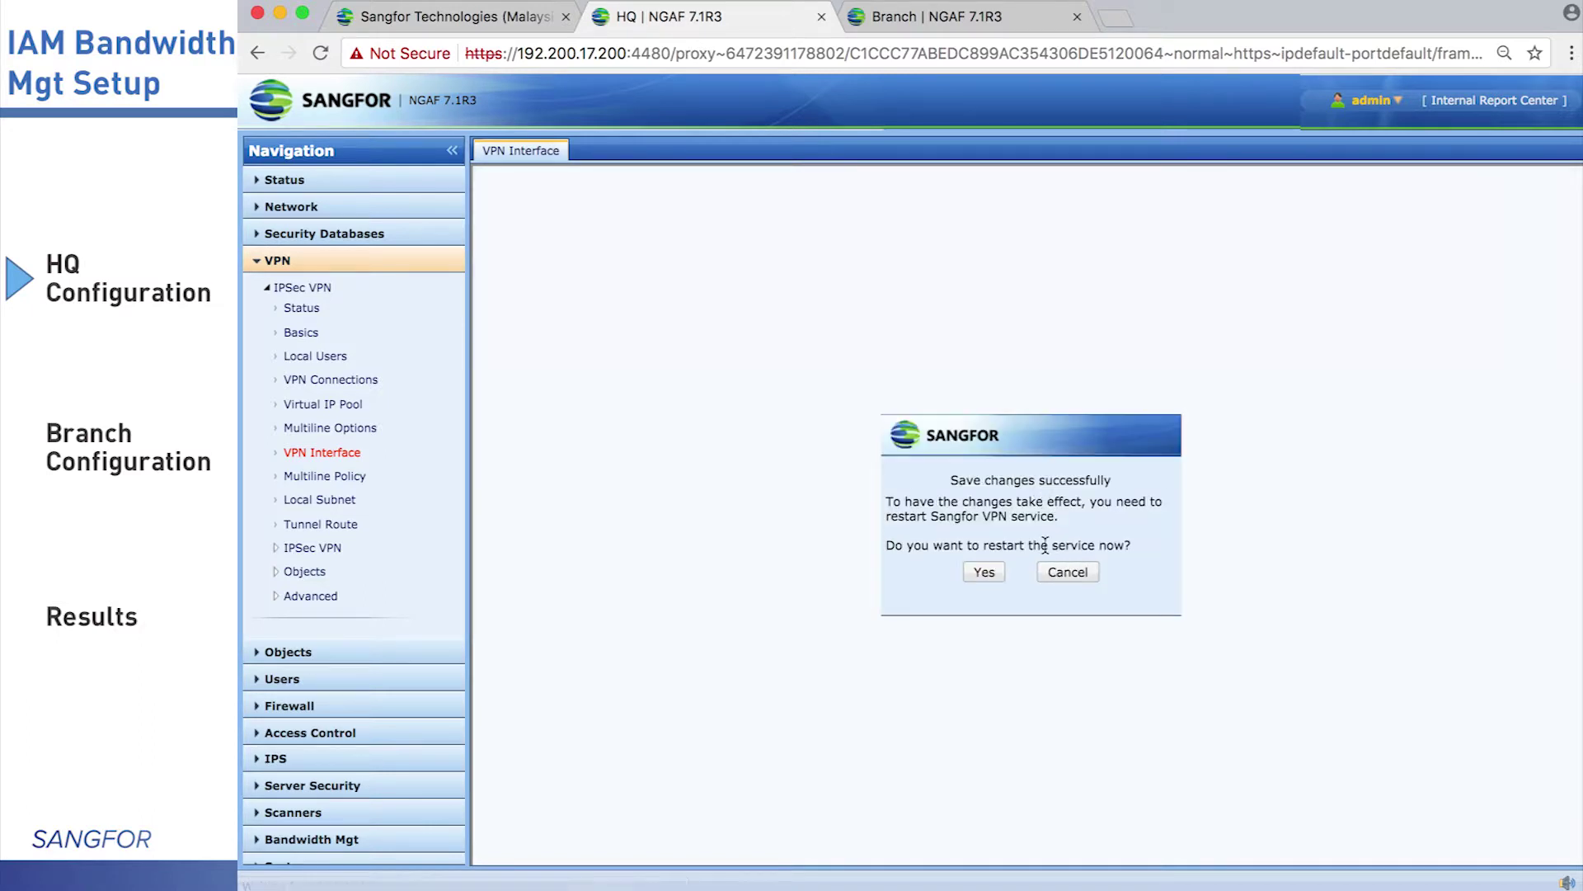
left_click(984, 570)
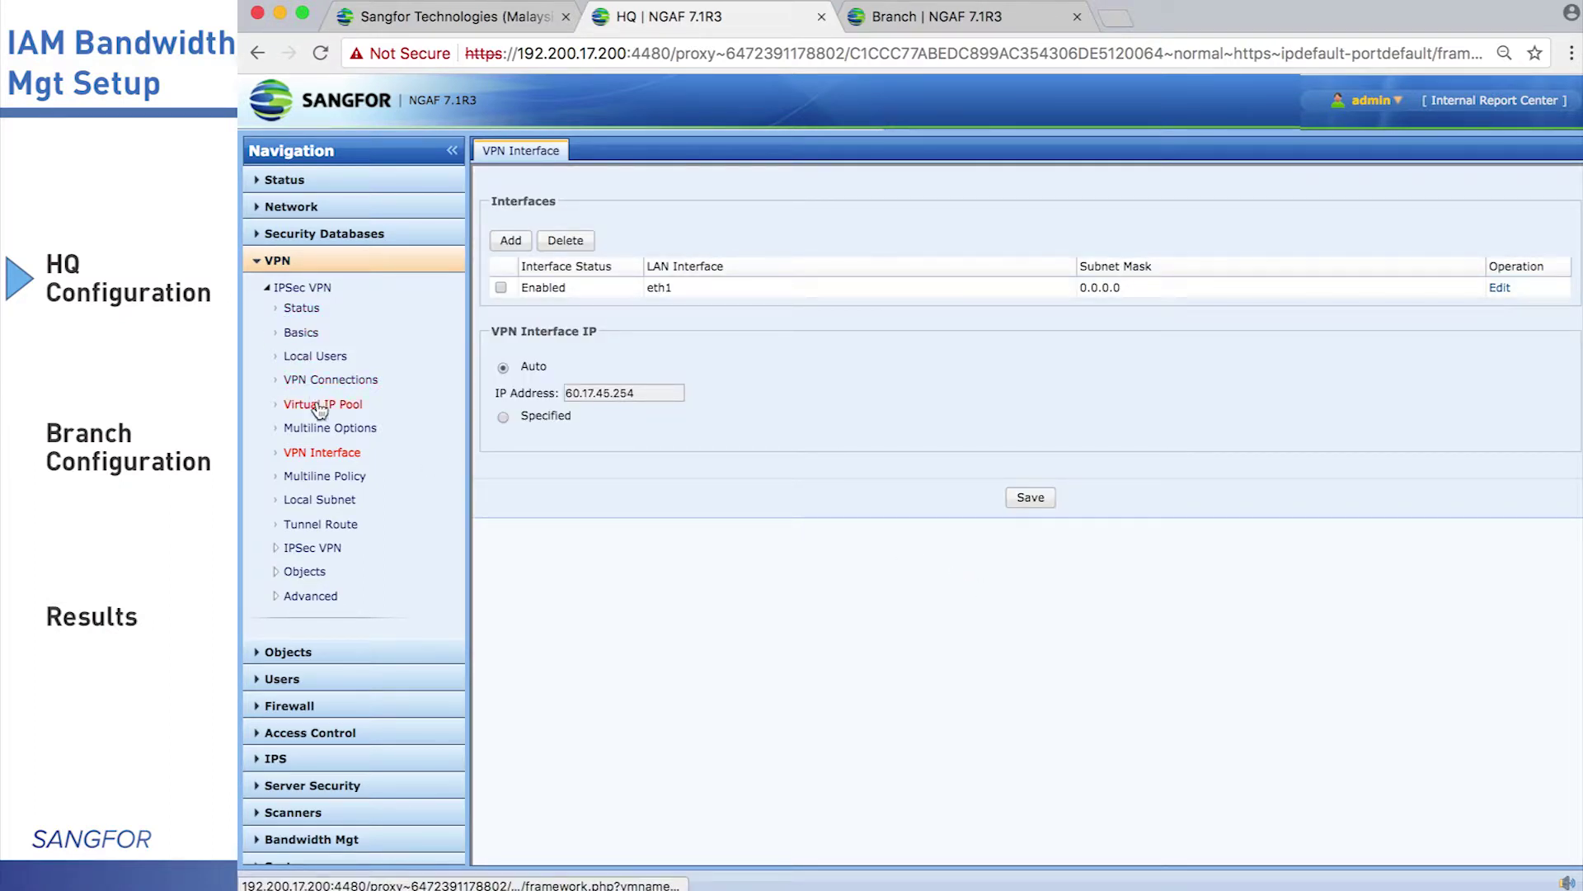
Change the Primary WebAgent to 10.10.10.10:4009 and save it with a VPN service restart
left_click(302, 332)
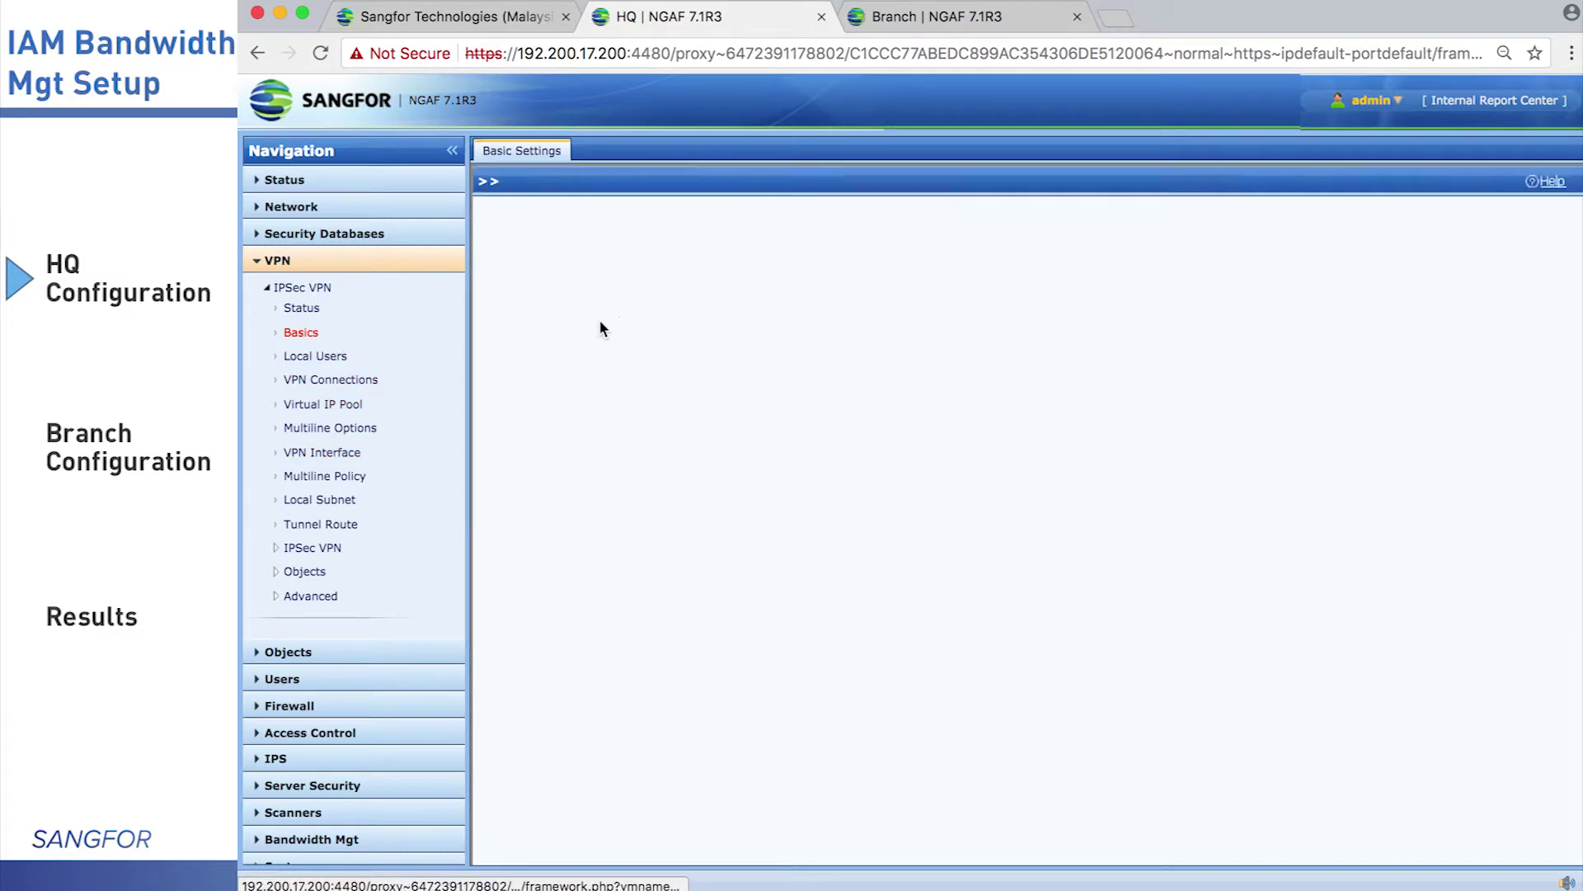
left_click_drag(877, 184, 714, 165)
type("10.10.")
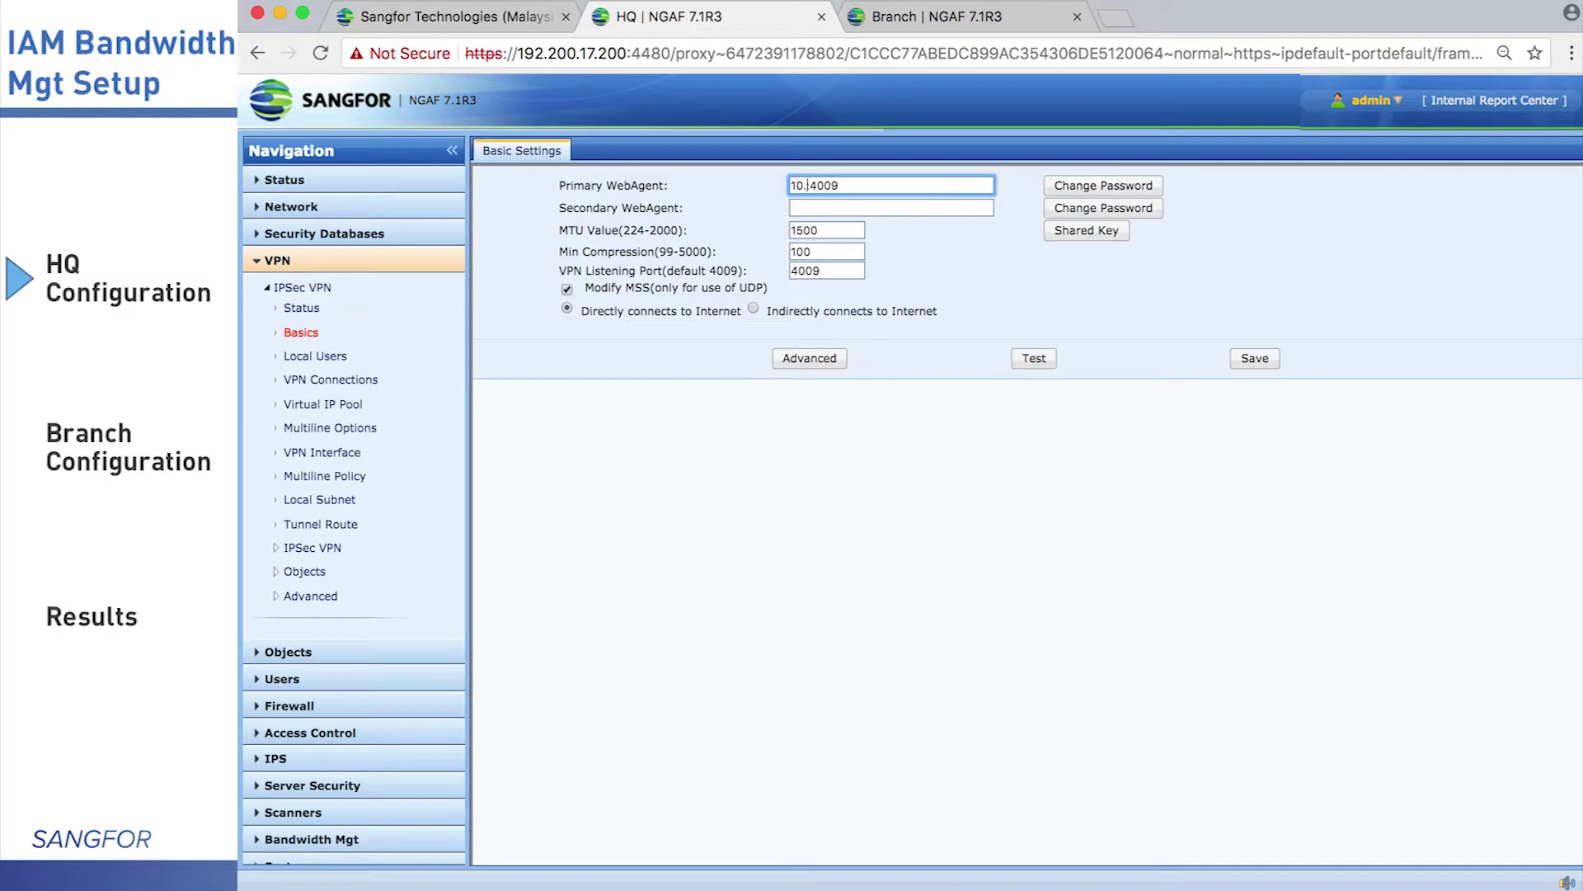
type("10.10")
left_click(1252, 357)
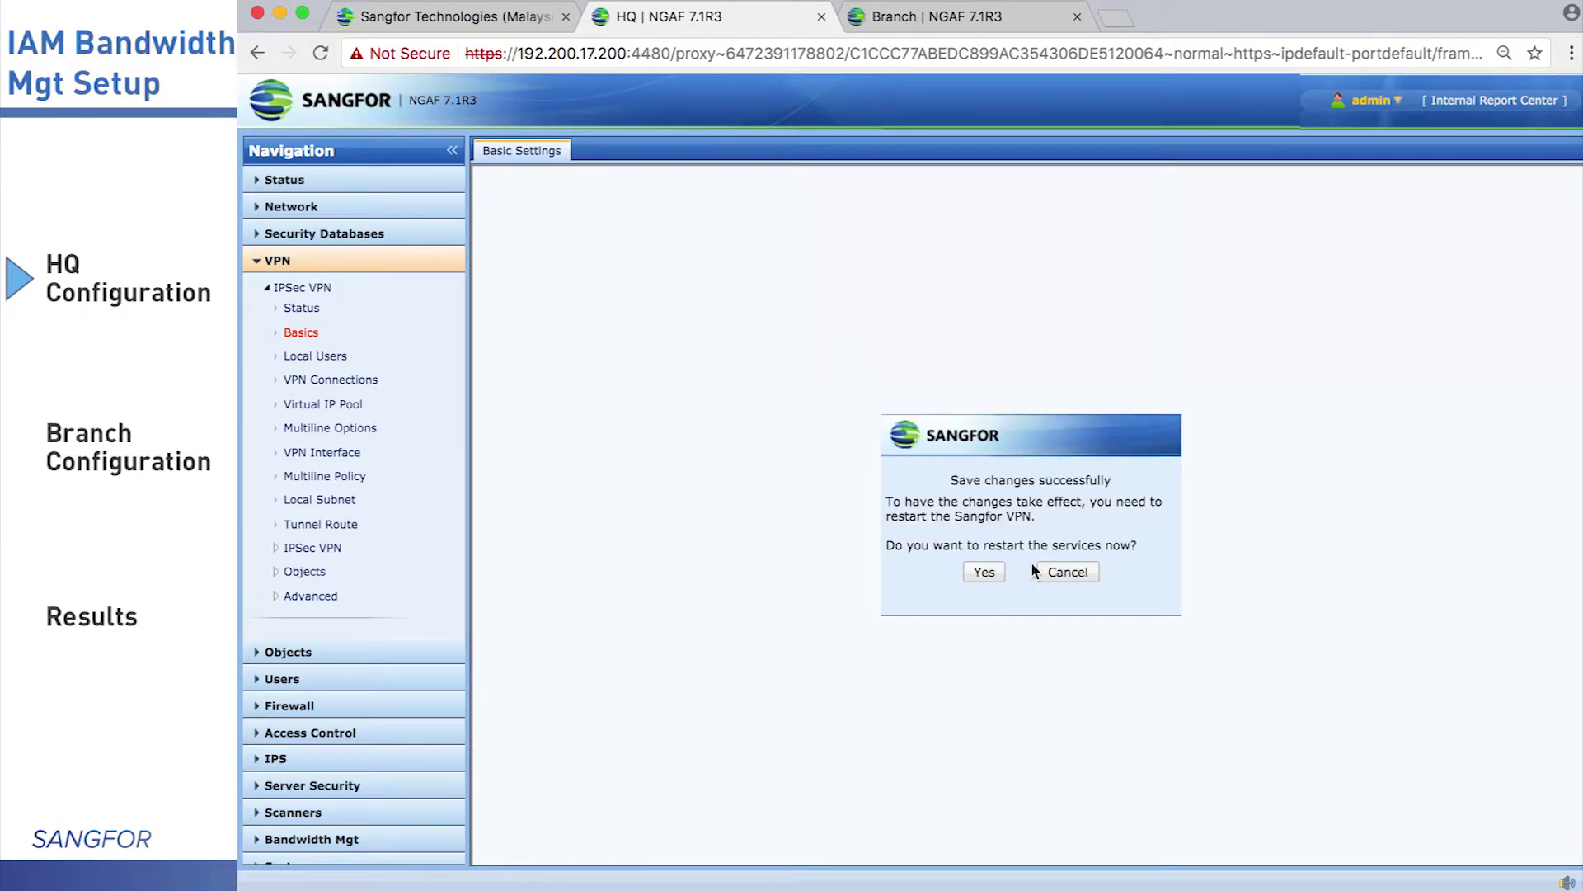
left_click(983, 571)
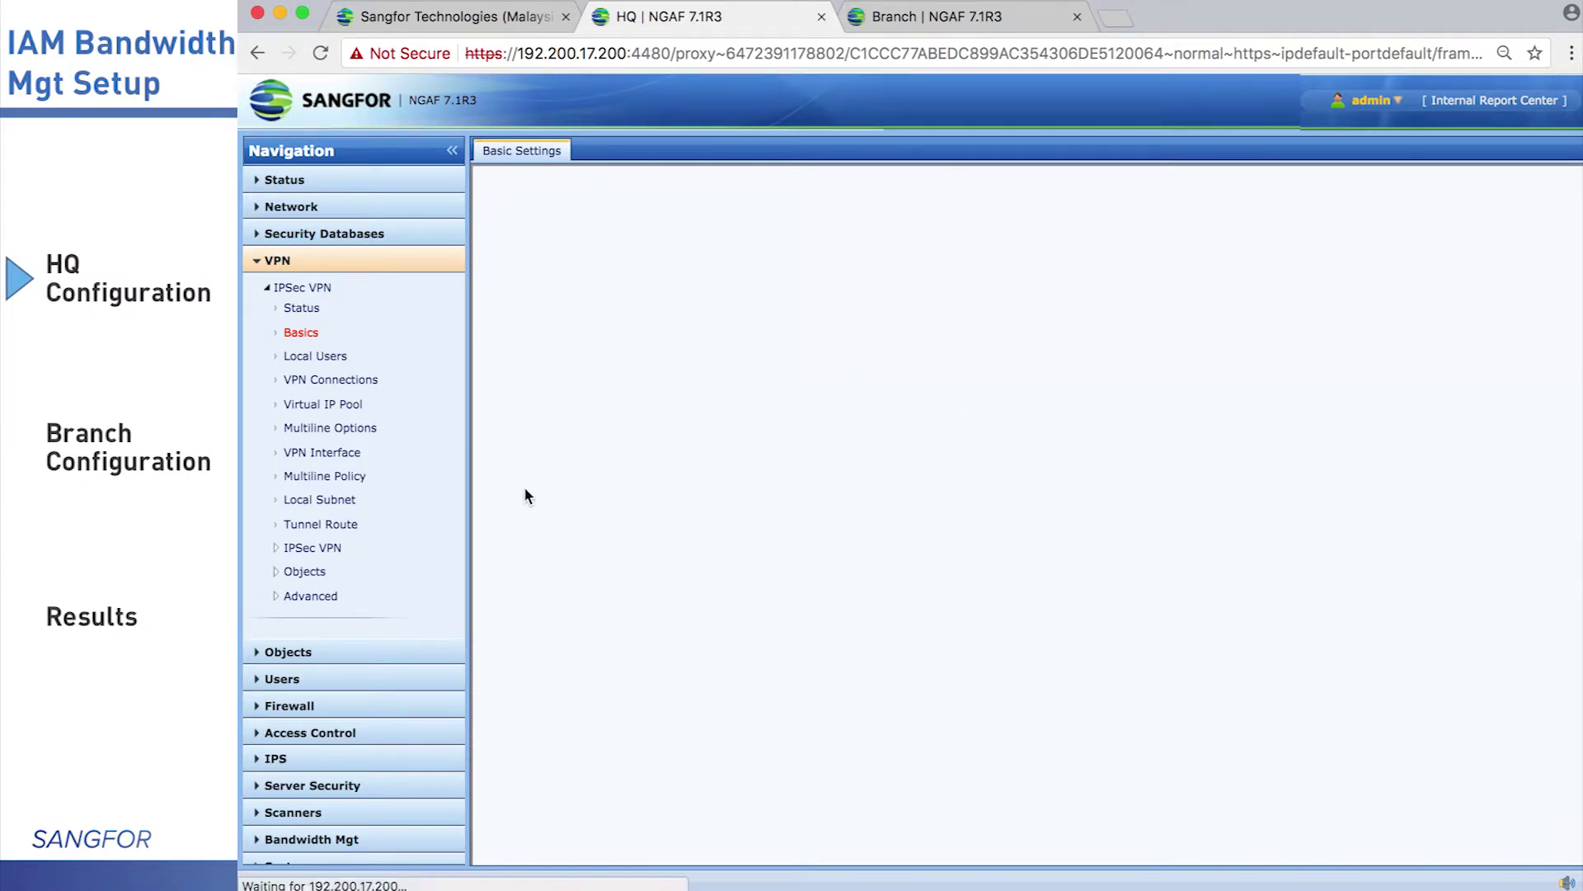
Create a new user named Branch in the Default group and enter its password
left_click(324, 356)
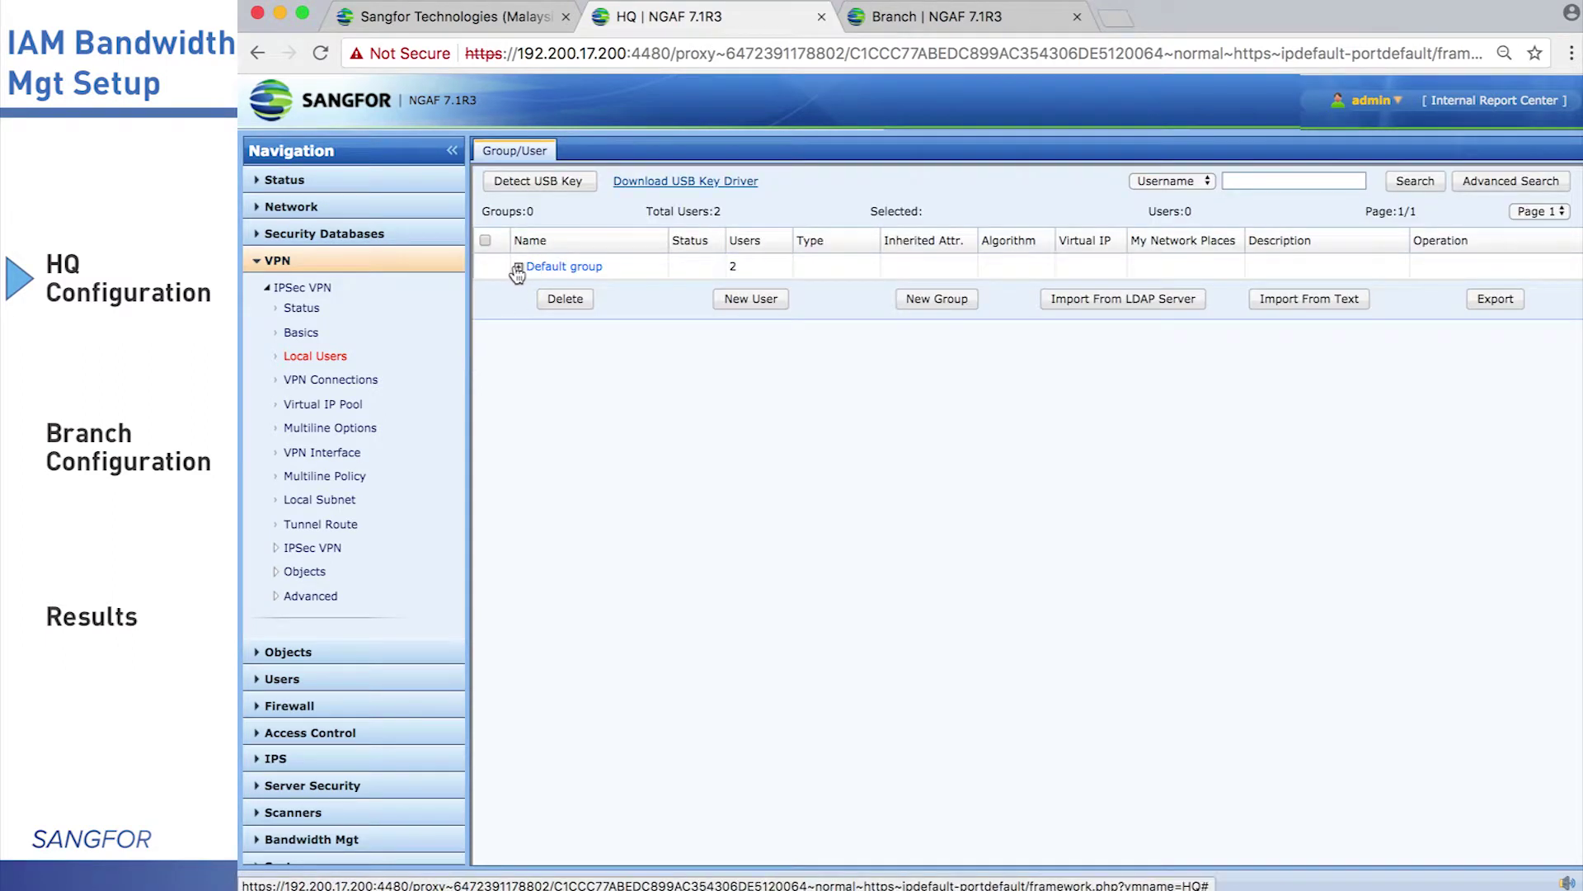
left_click(529, 269)
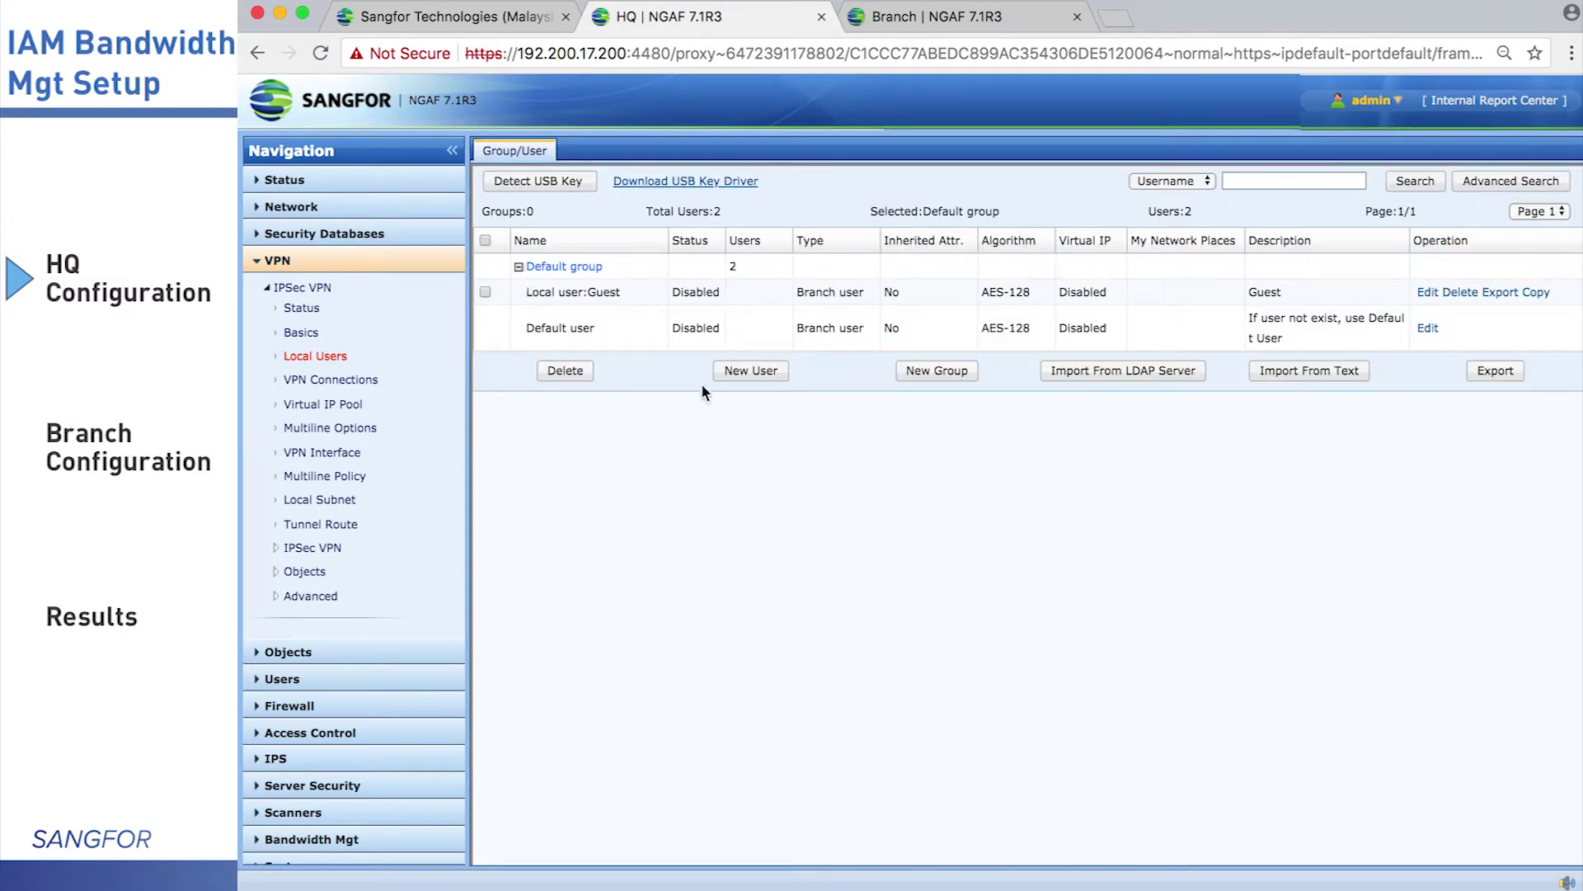
left_click(780, 377)
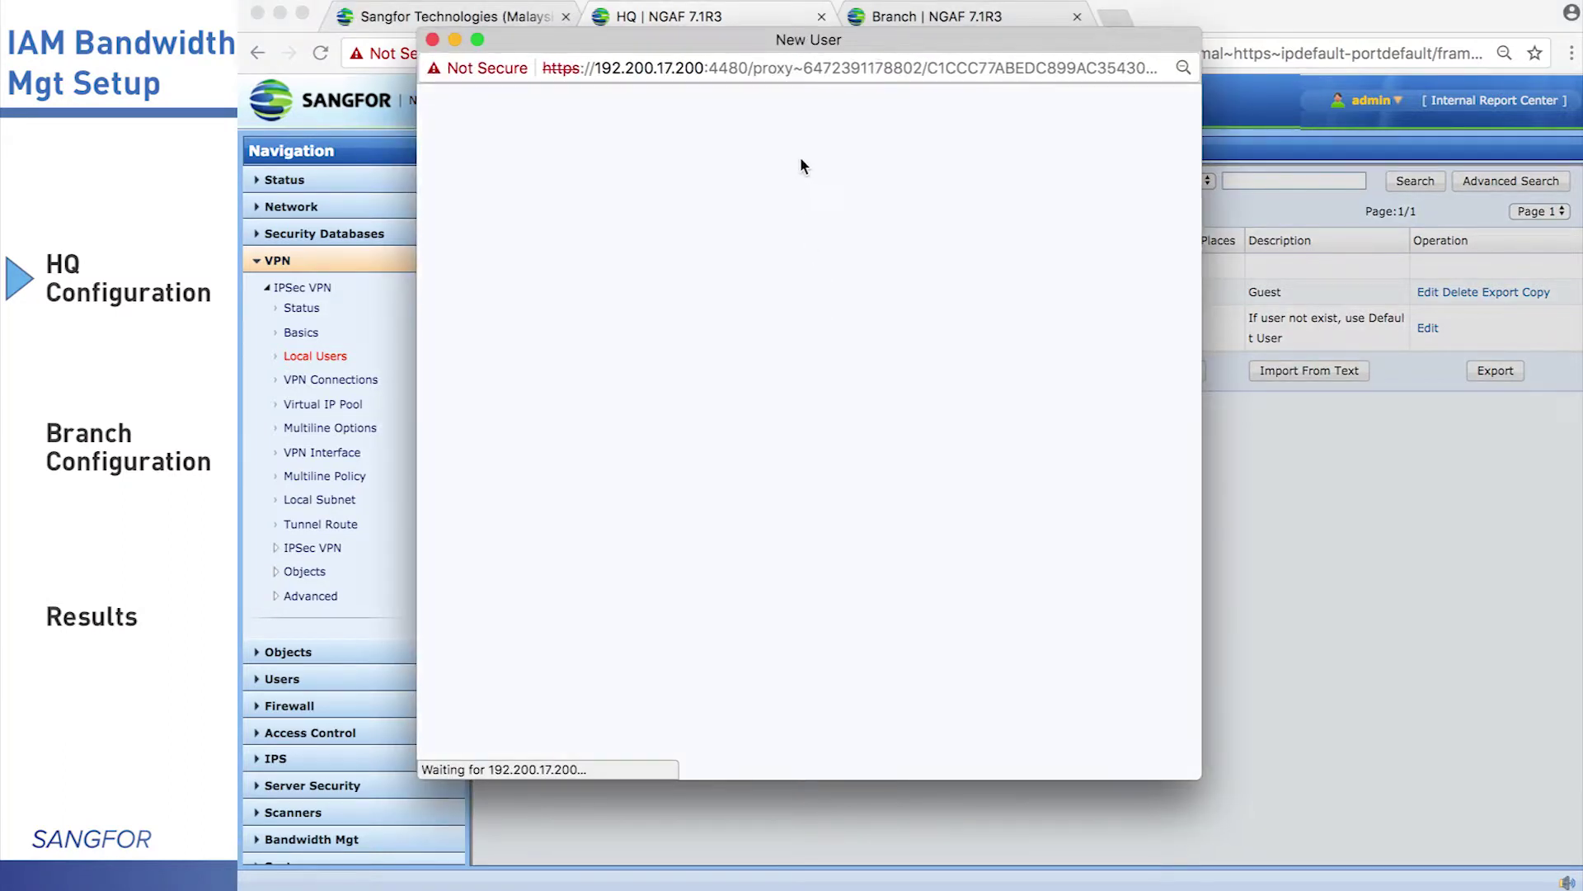
type("Branch")
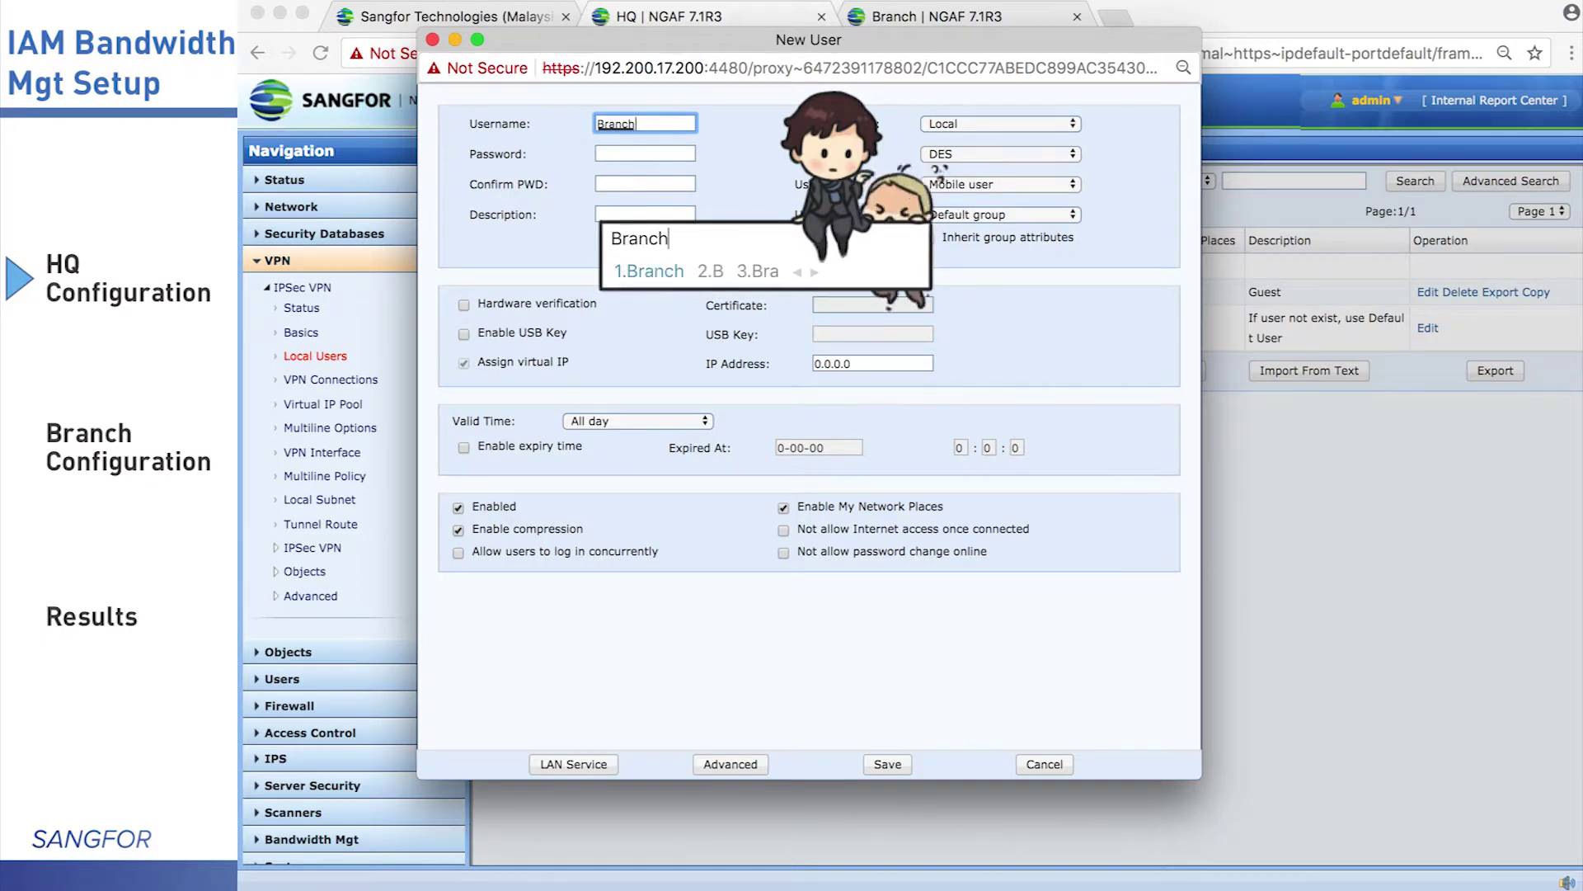
key("Return")
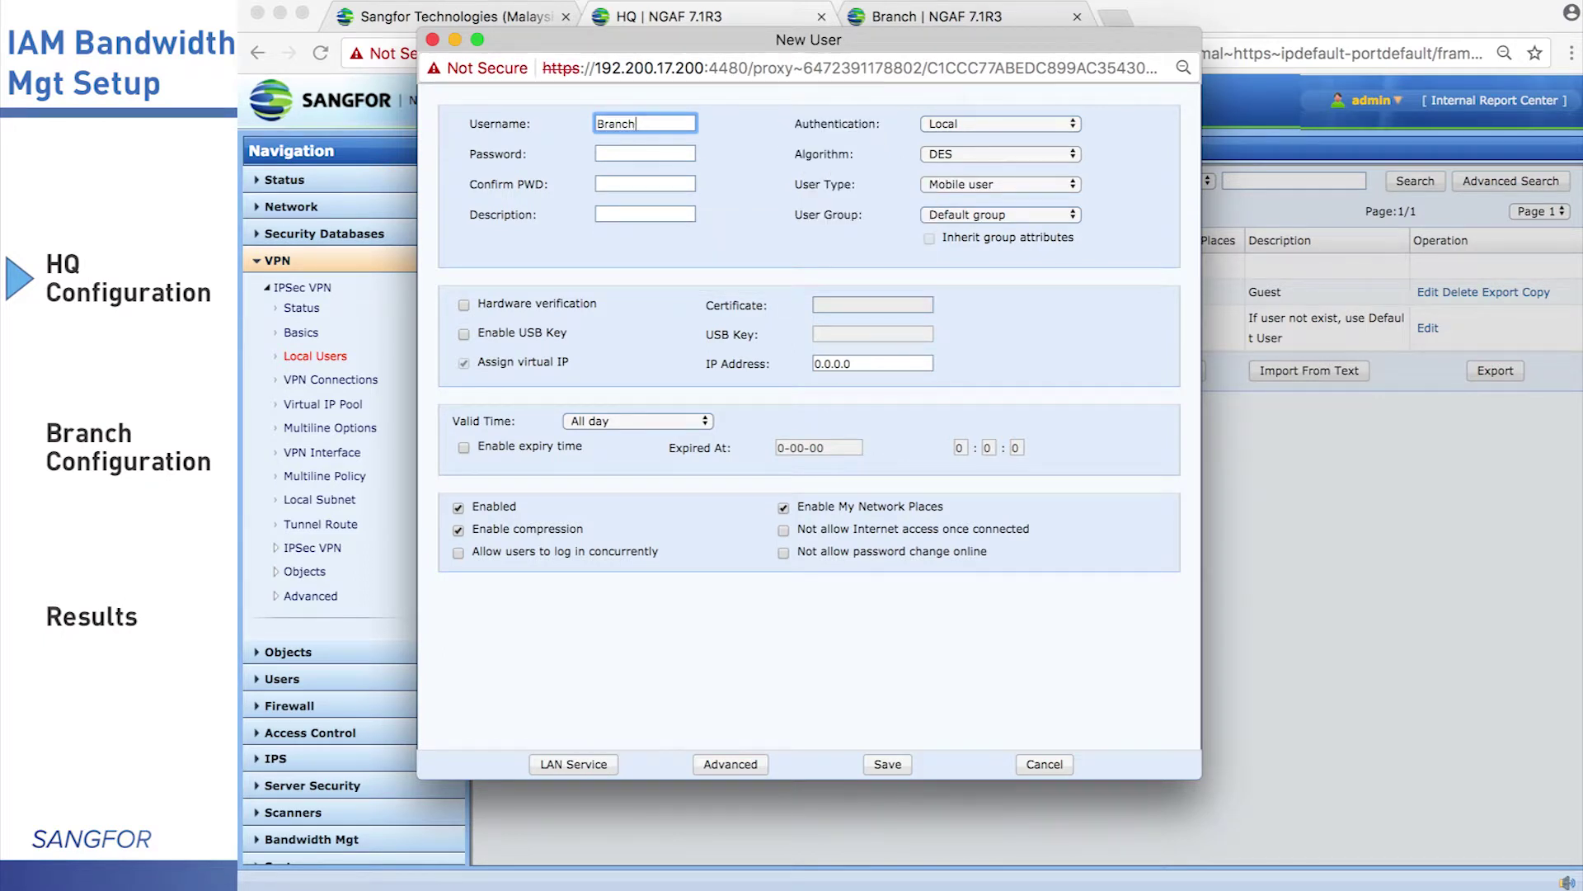
left_click(626, 183)
left_click(635, 153)
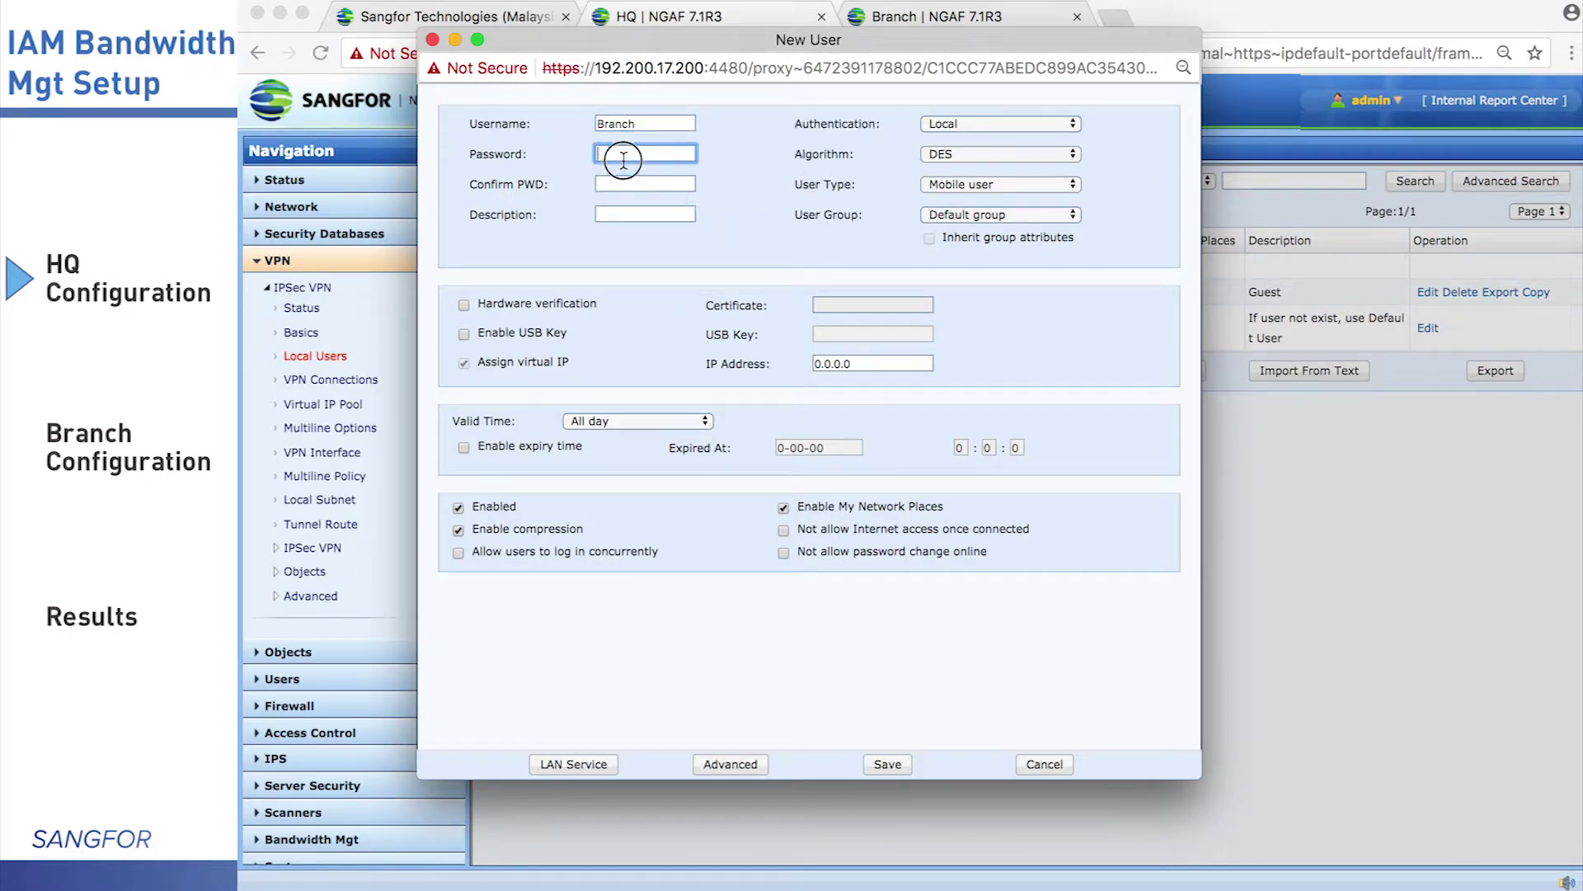
type("123456")
left_click(645, 183)
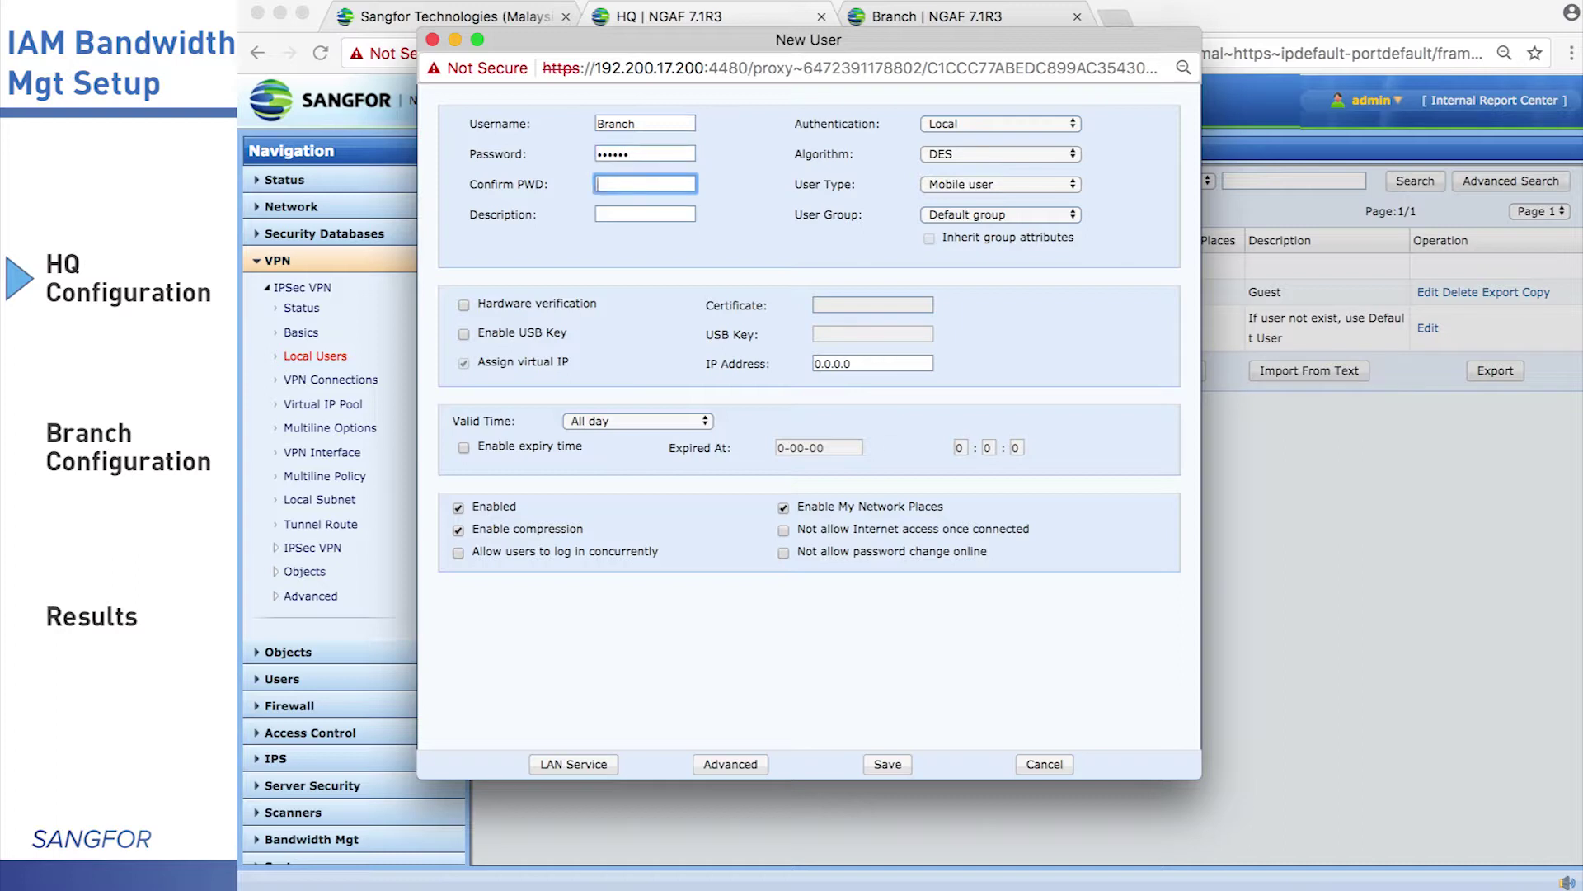
type("123456")
Set the user type to Branch user and save the new account
left_click(982, 184)
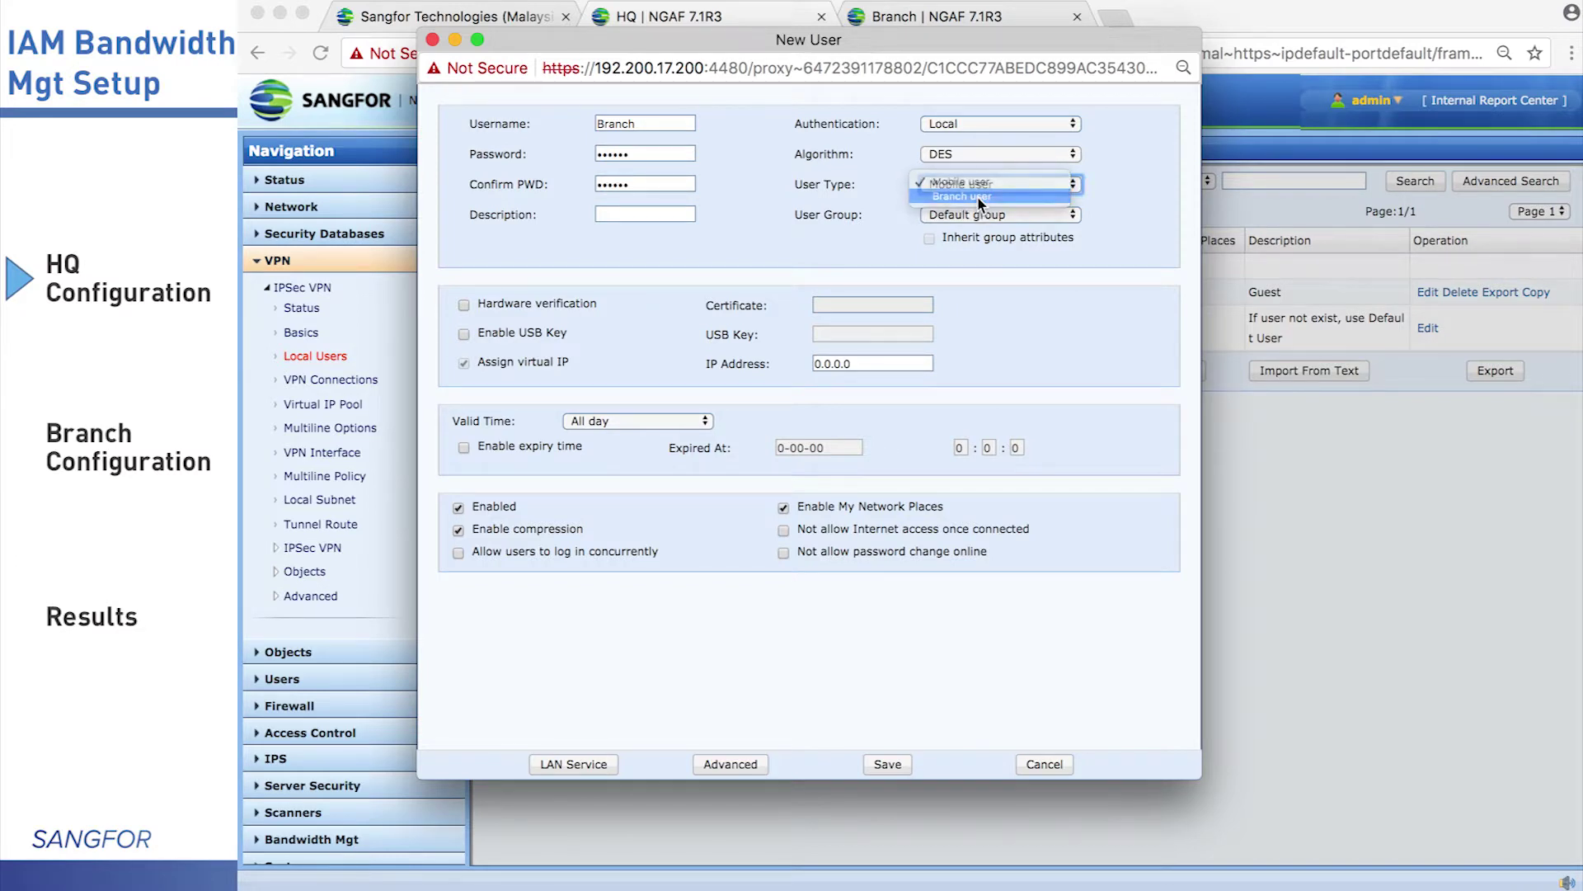
left_click(979, 198)
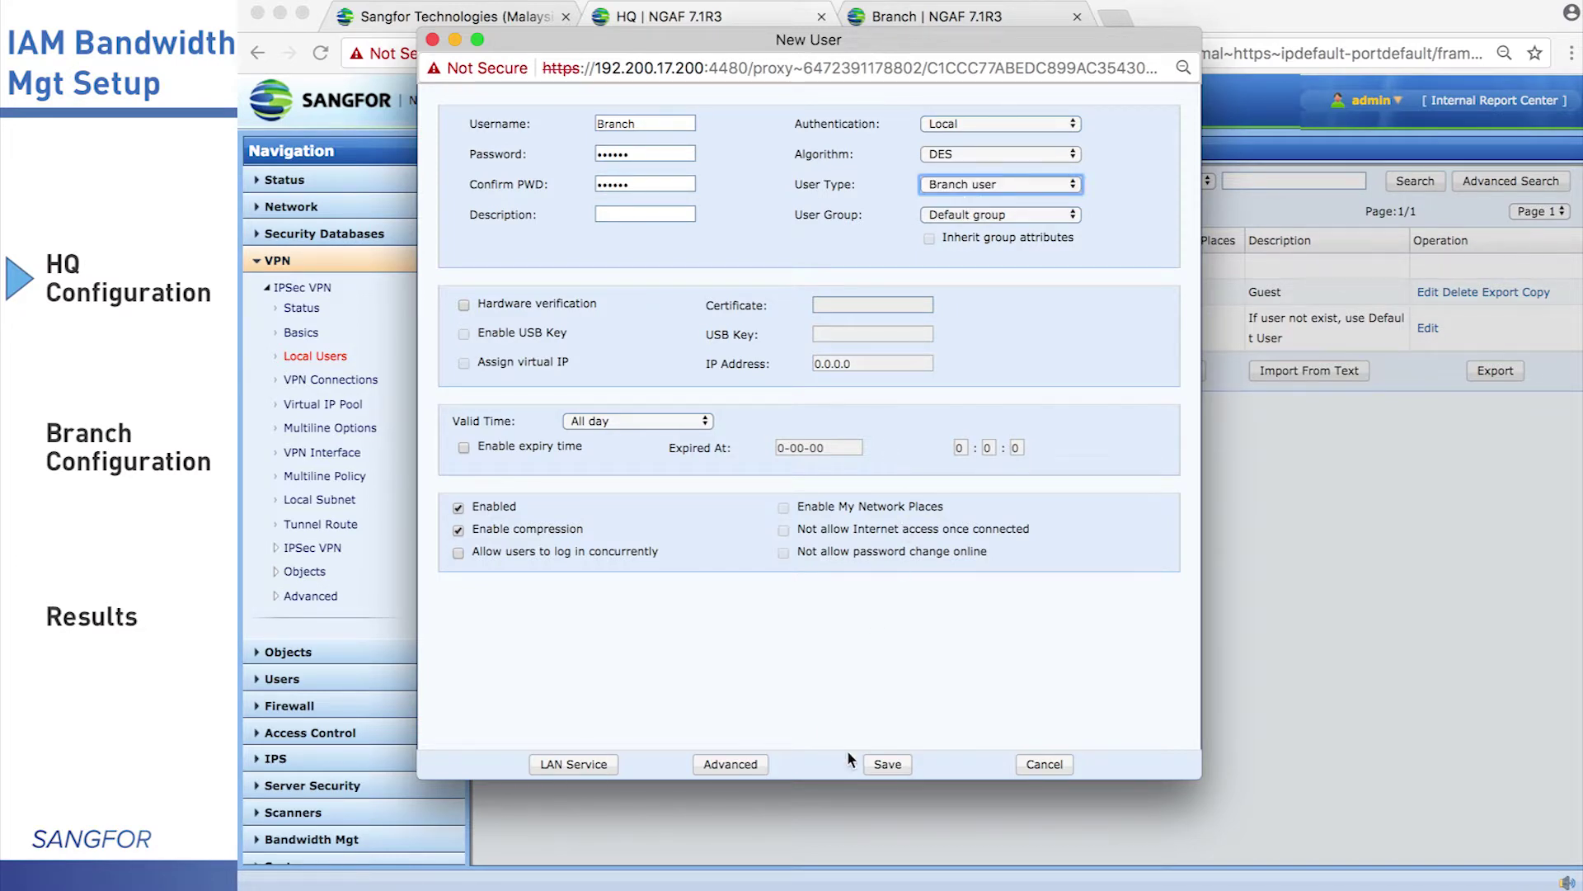
left_click(885, 762)
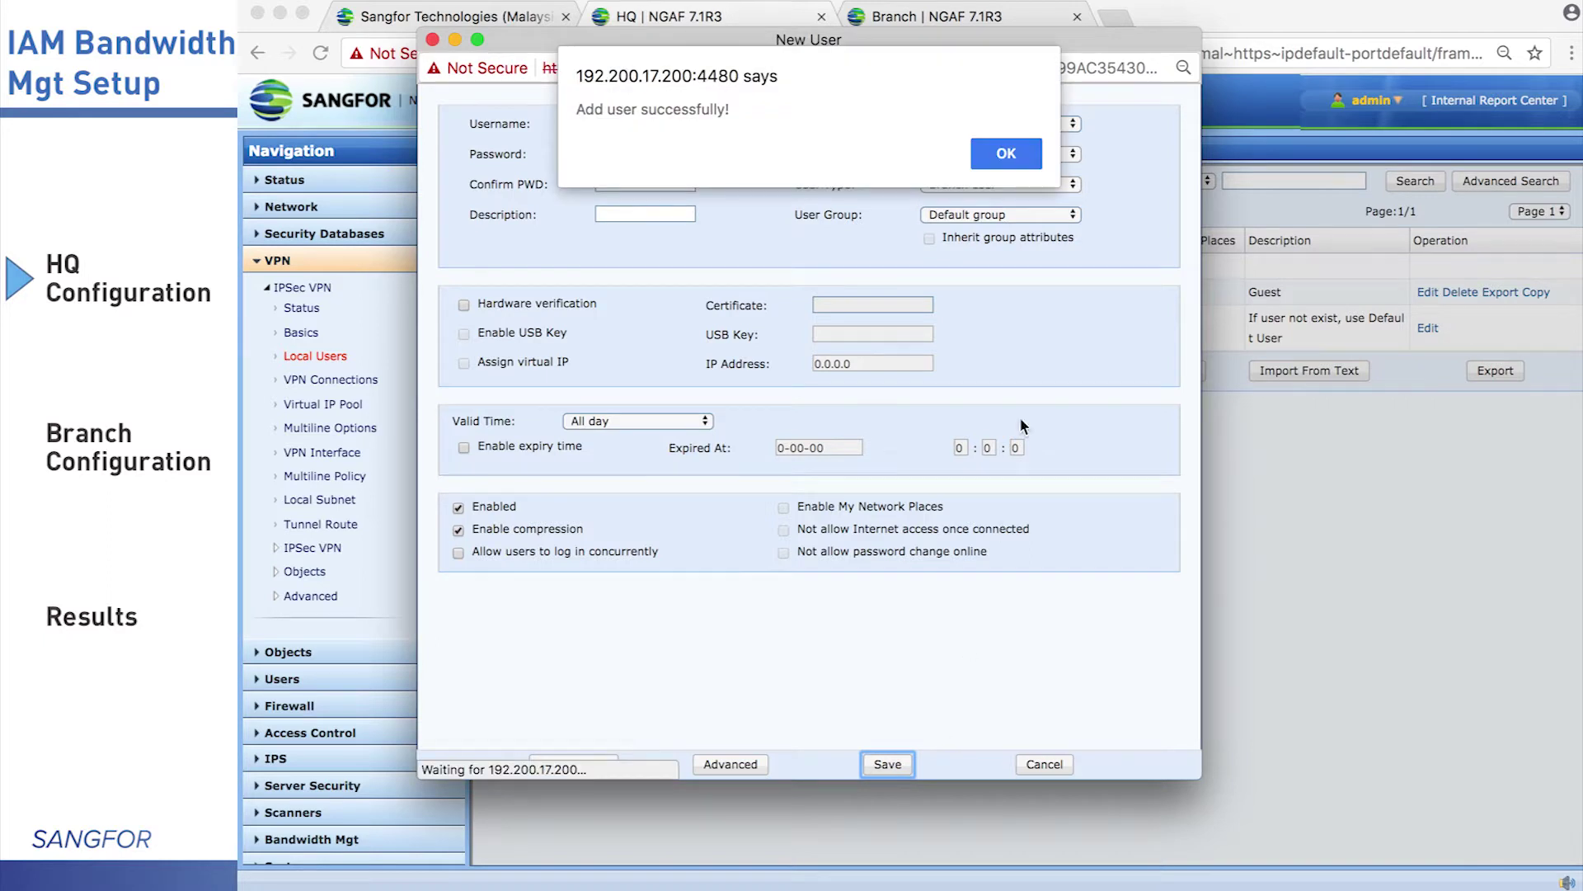
left_click(1008, 157)
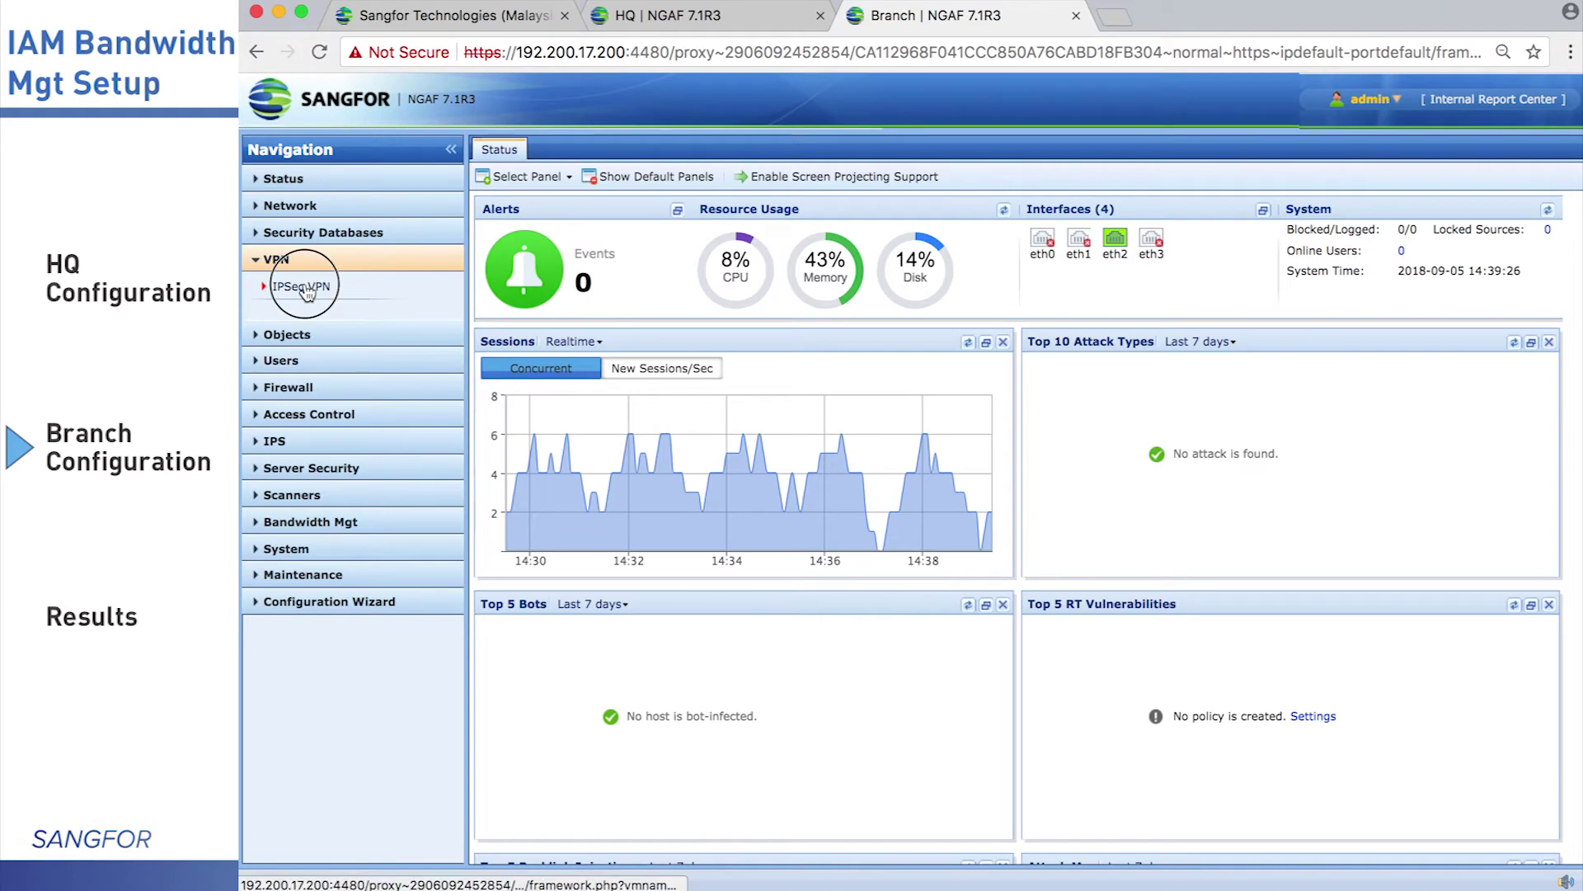
Add eth1 as a VPN interface on the Branch device
left_click(304, 286)
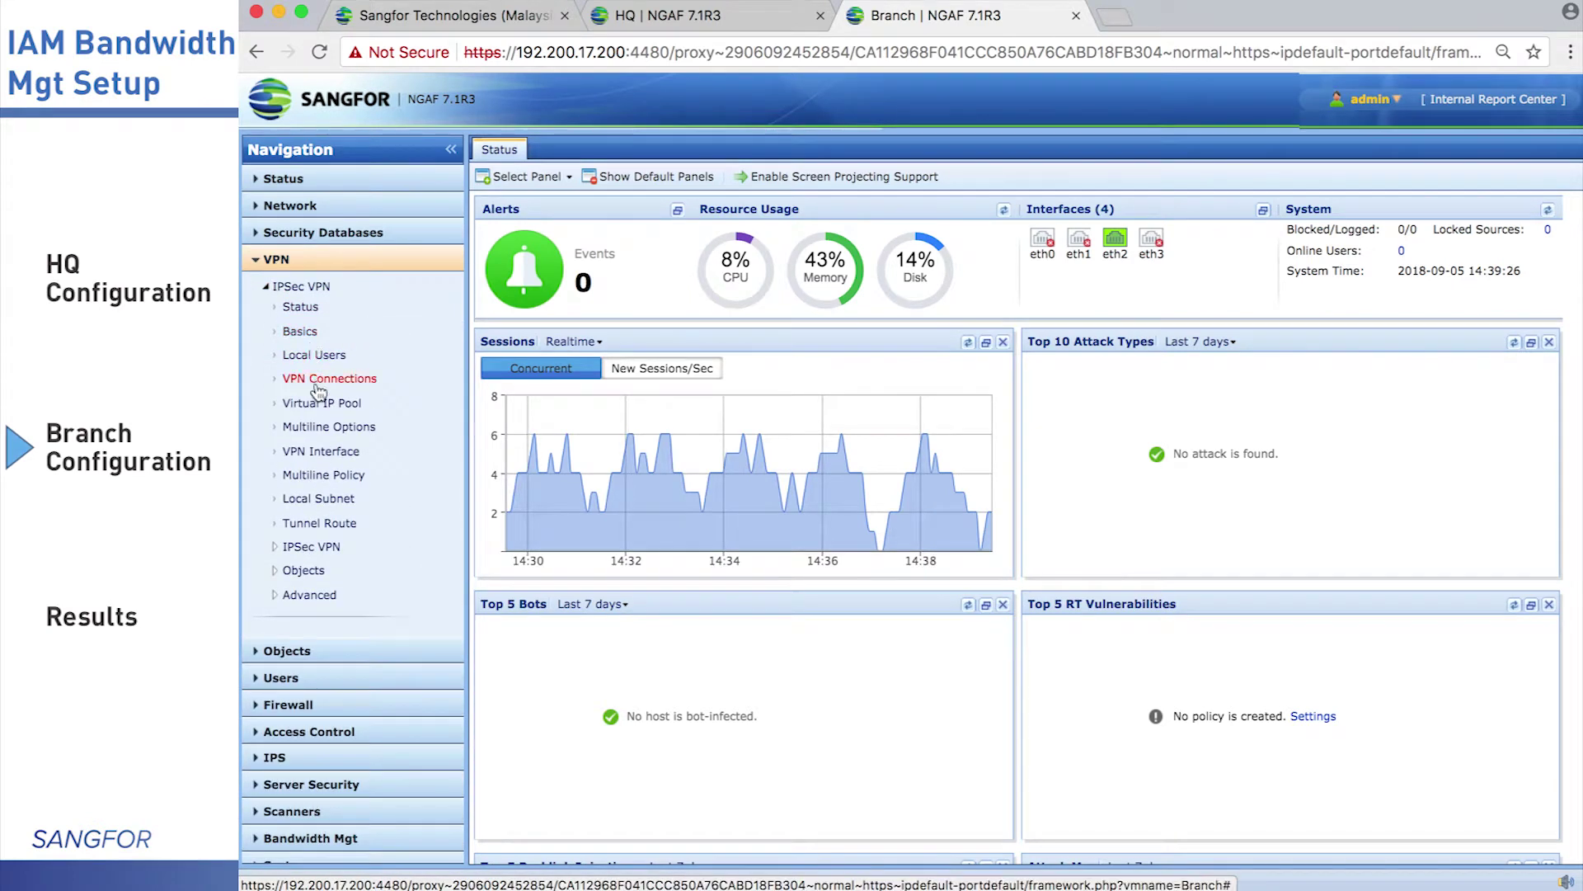
left_click(324, 454)
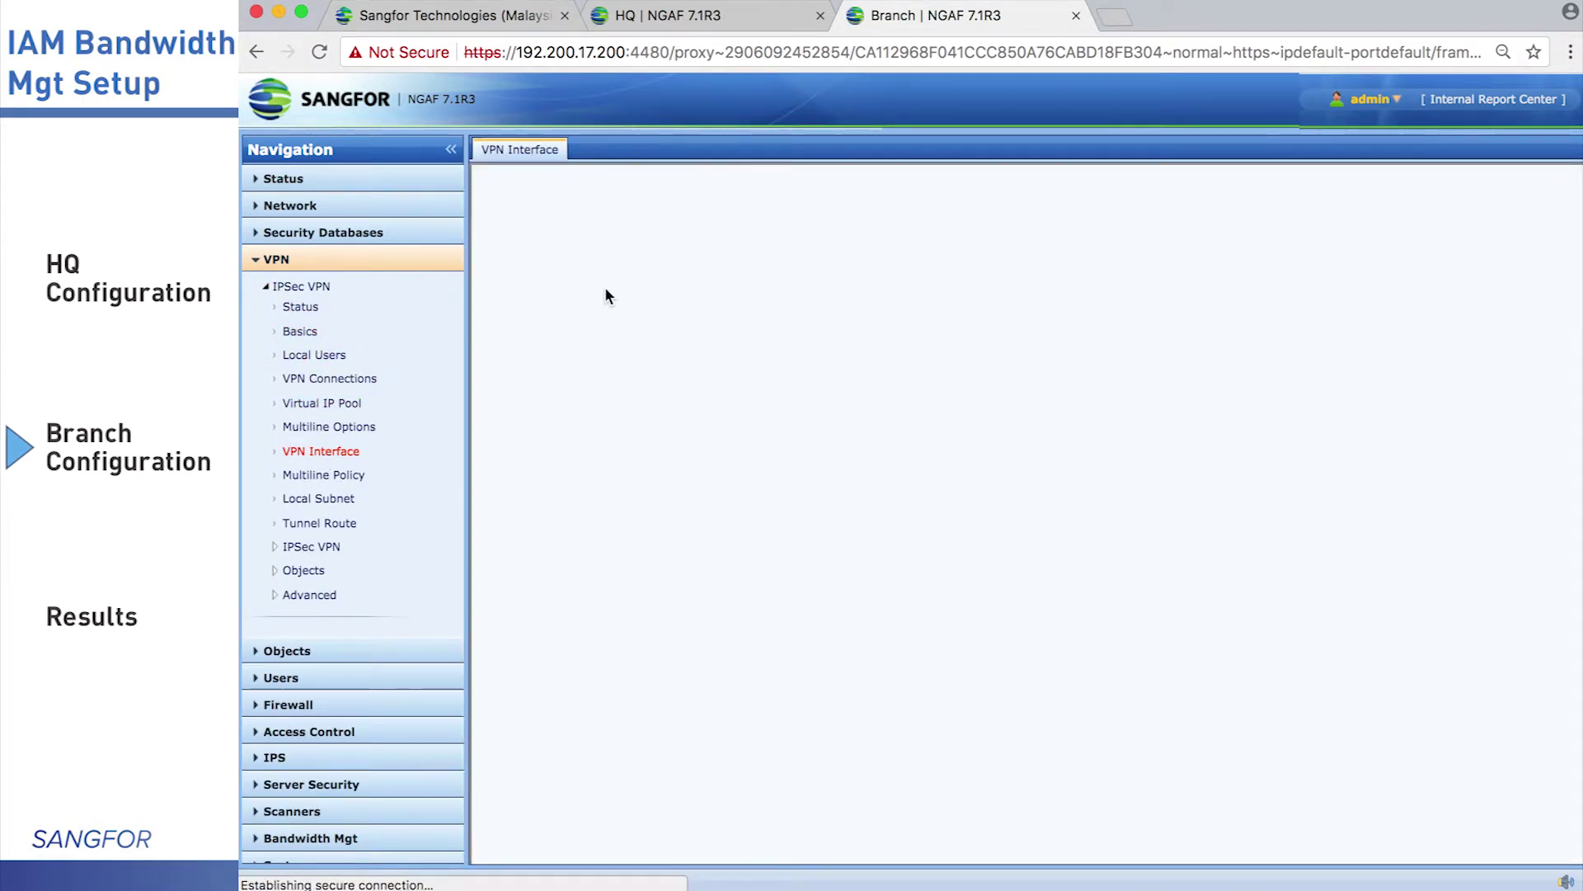
left_click(513, 240)
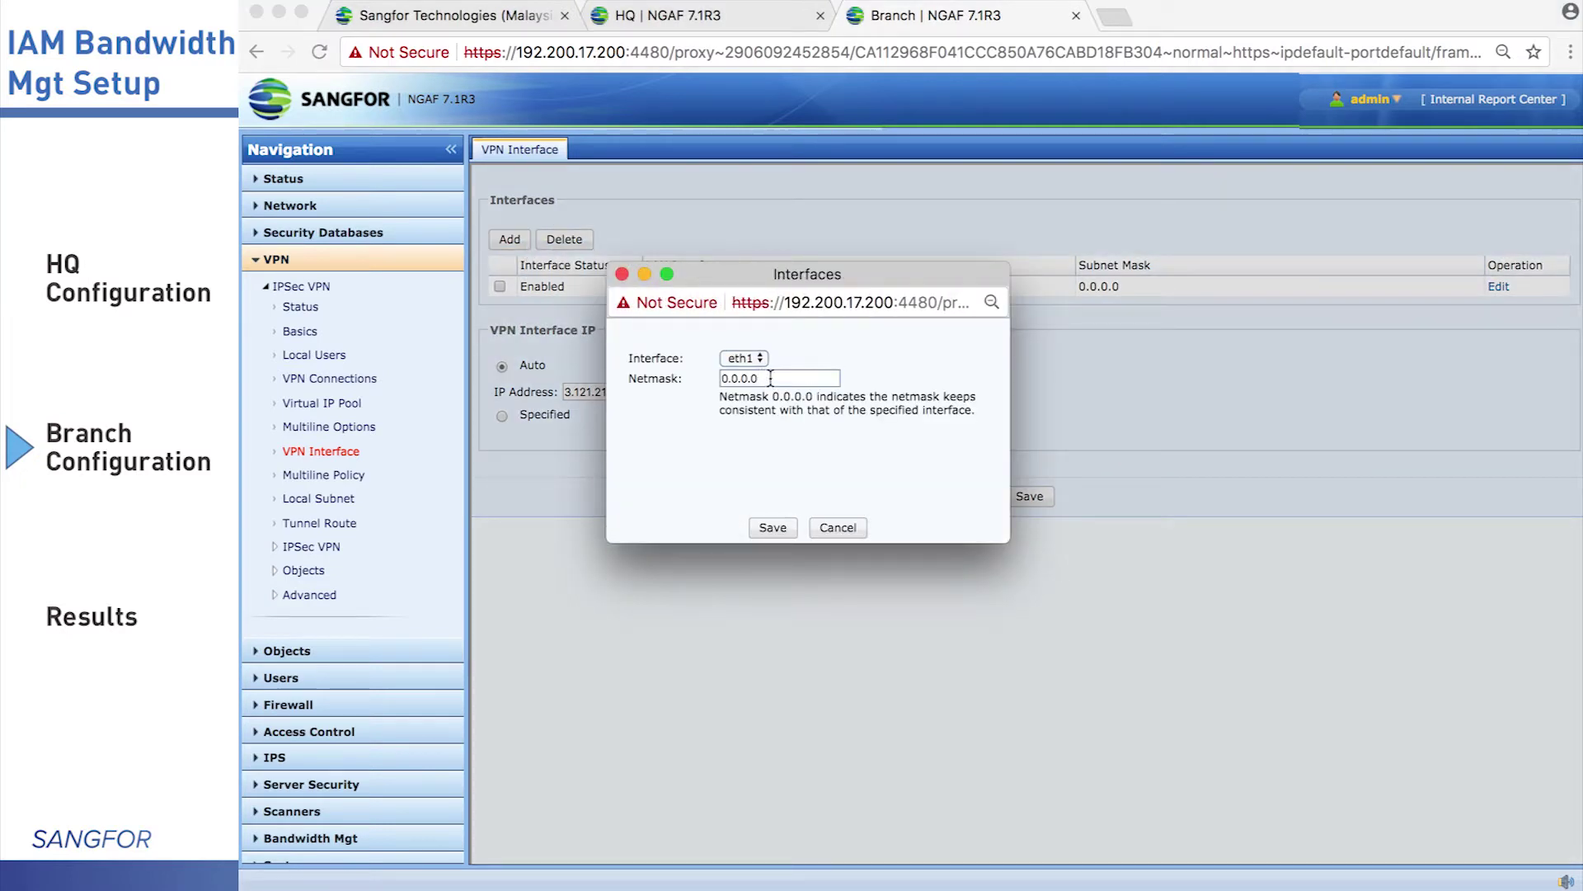
left_click(772, 529)
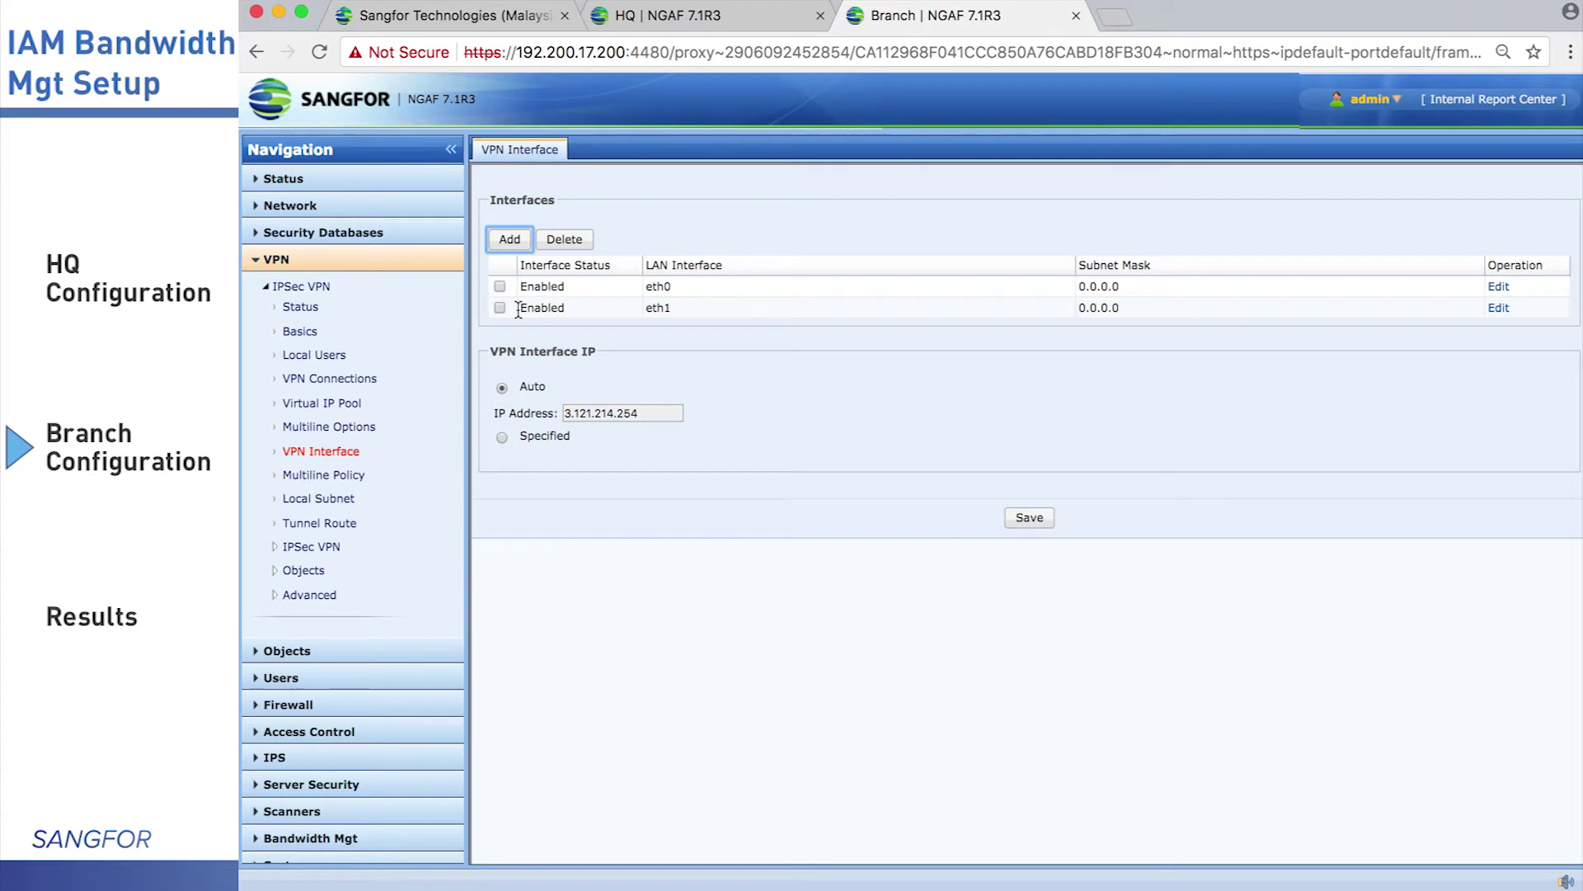
Remove eth0 from the VPN interfaces, save, and restart the VPN service
left_click(499, 286)
left_click(564, 239)
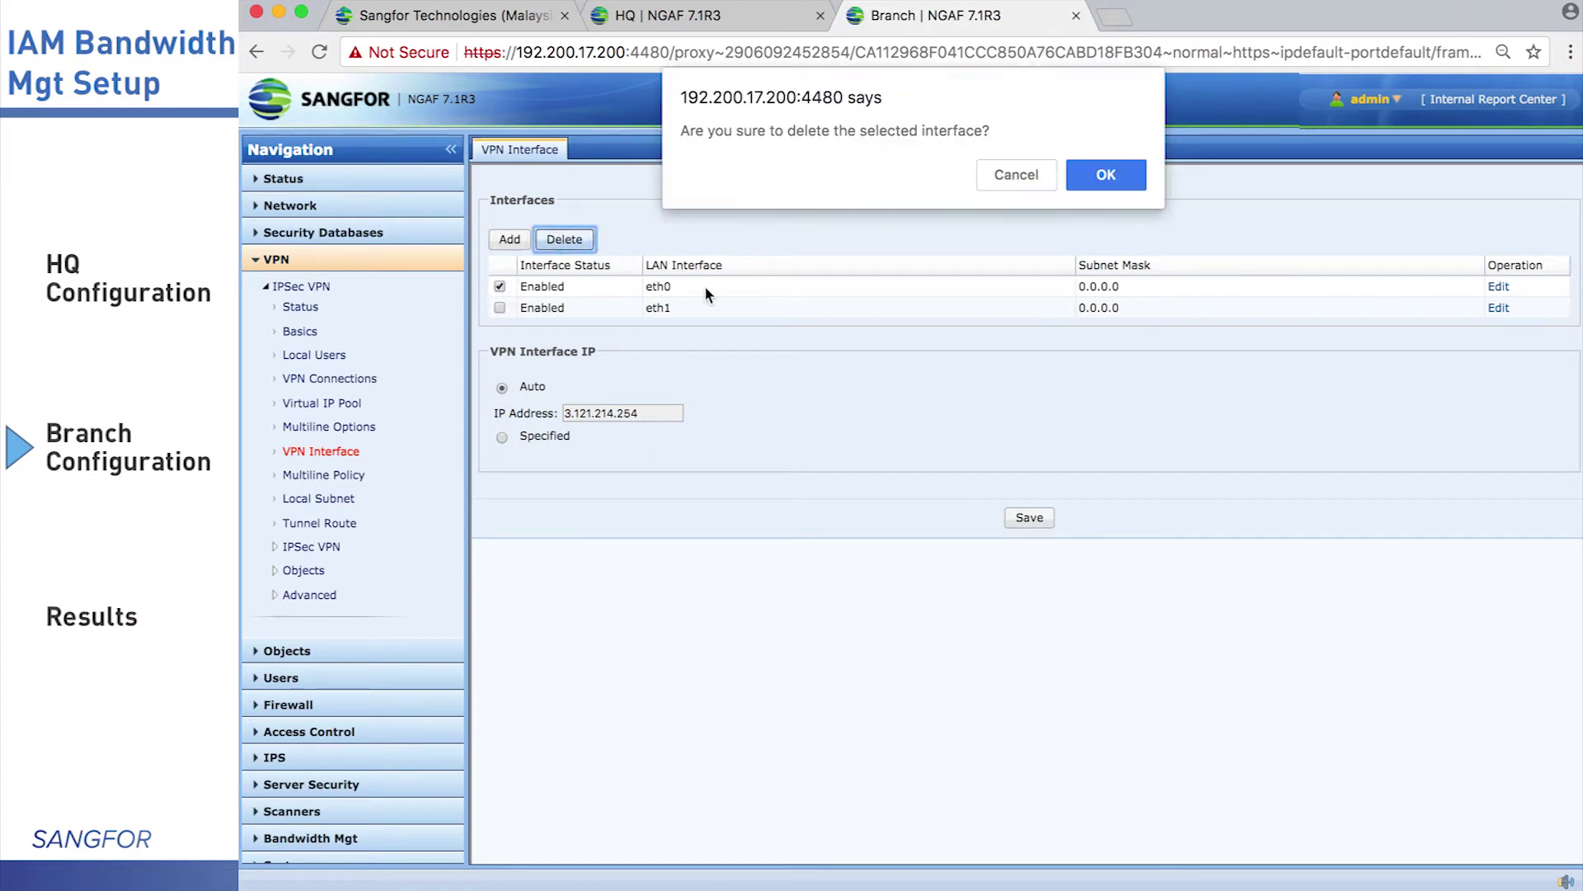
left_click(1104, 173)
left_click(1031, 514)
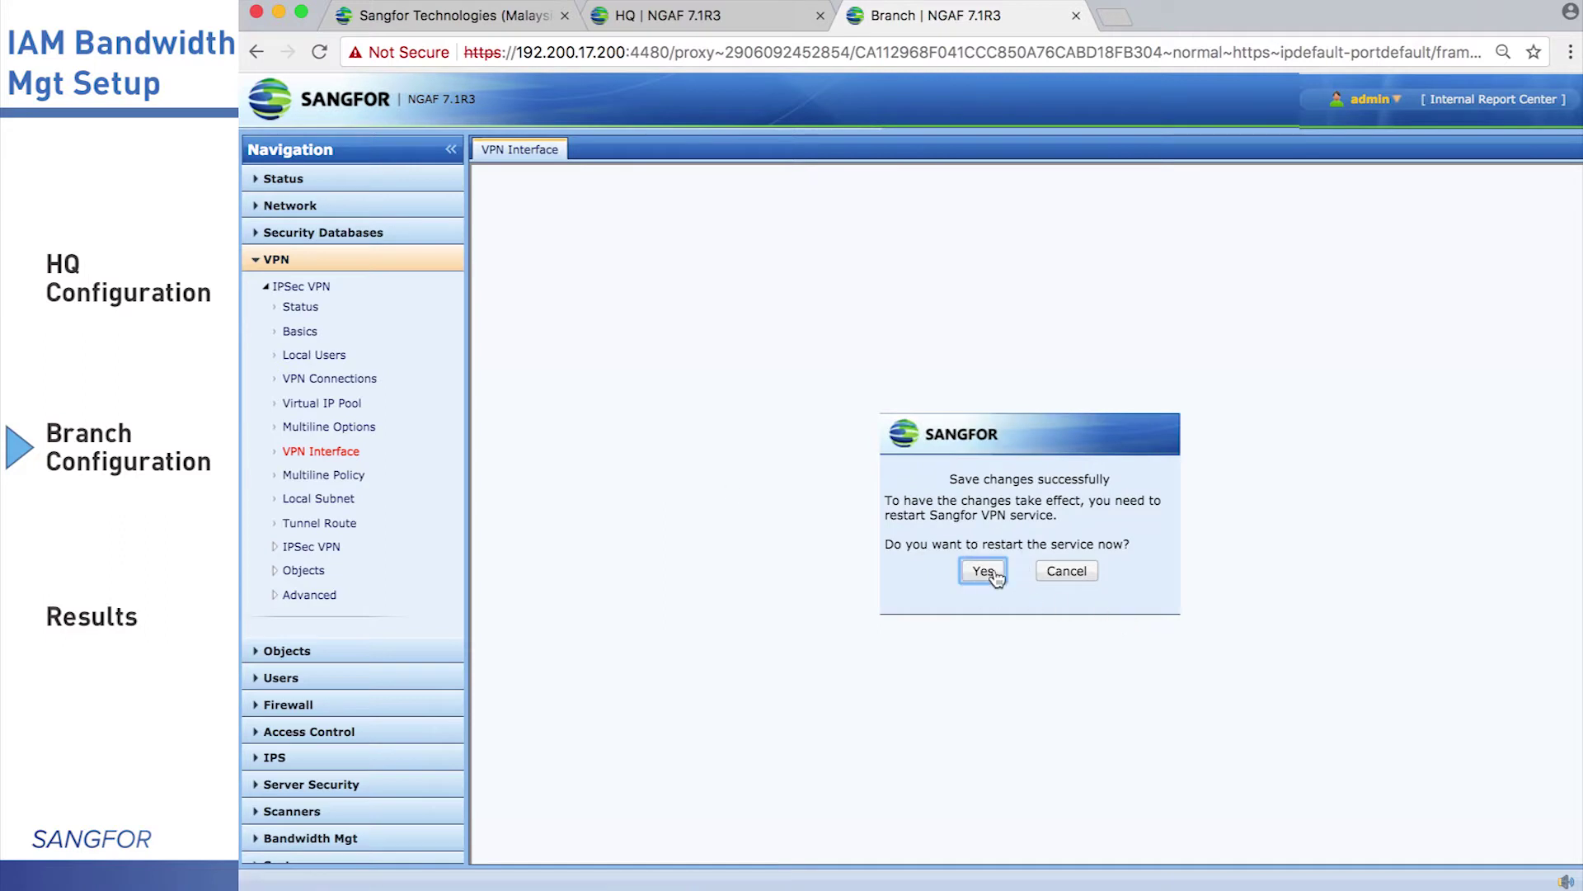
left_click(985, 571)
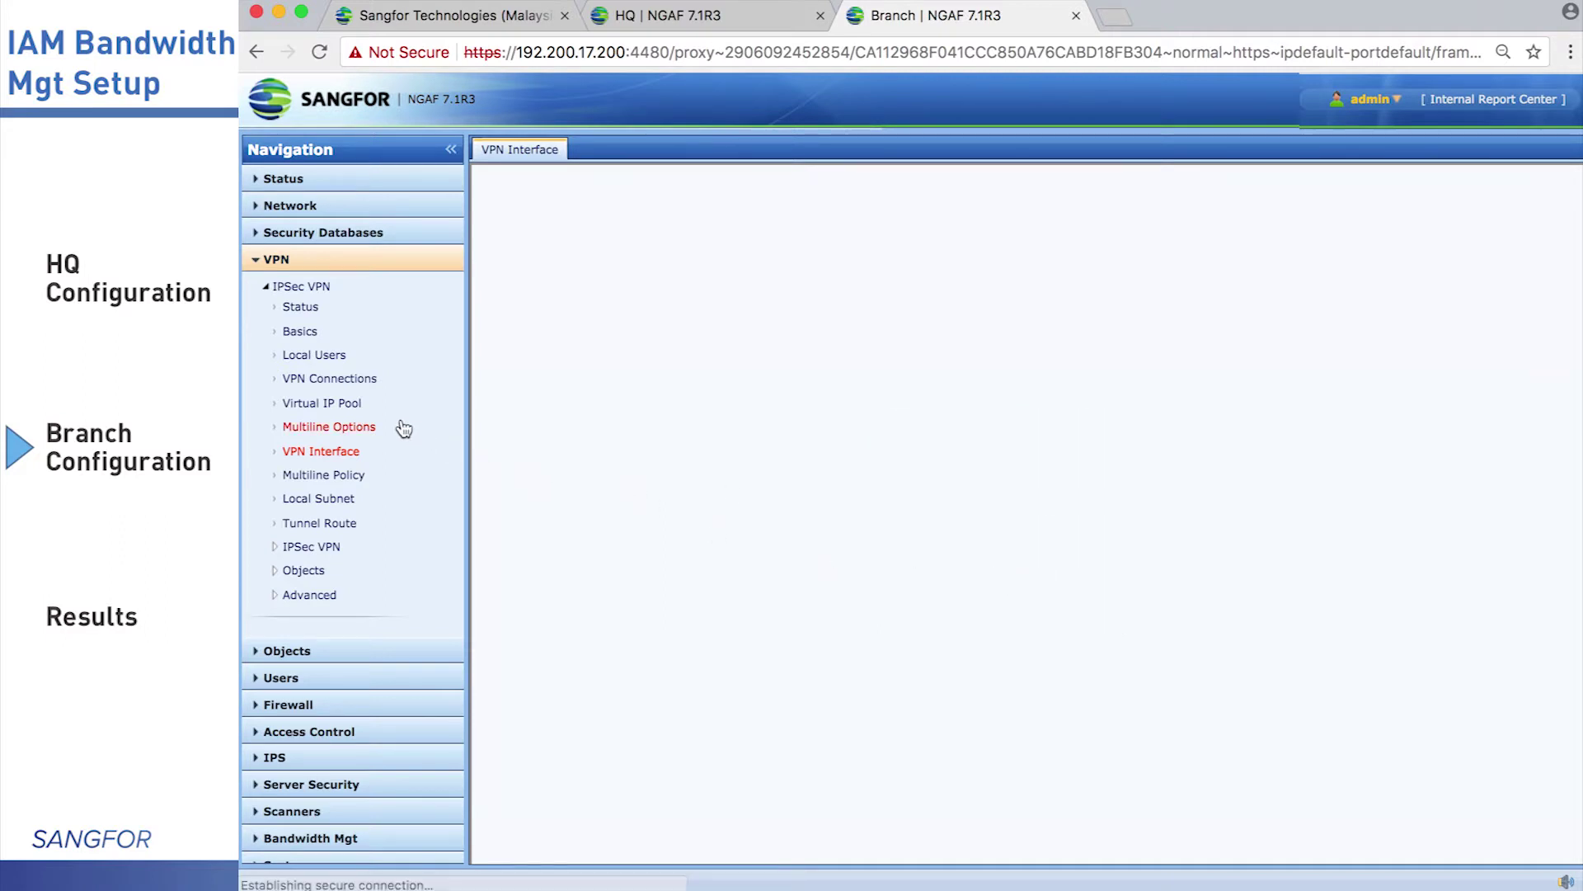
Start a new VPN connection named HQ pointing to WebAgent 10.10.10.10:4009
left_click(329, 379)
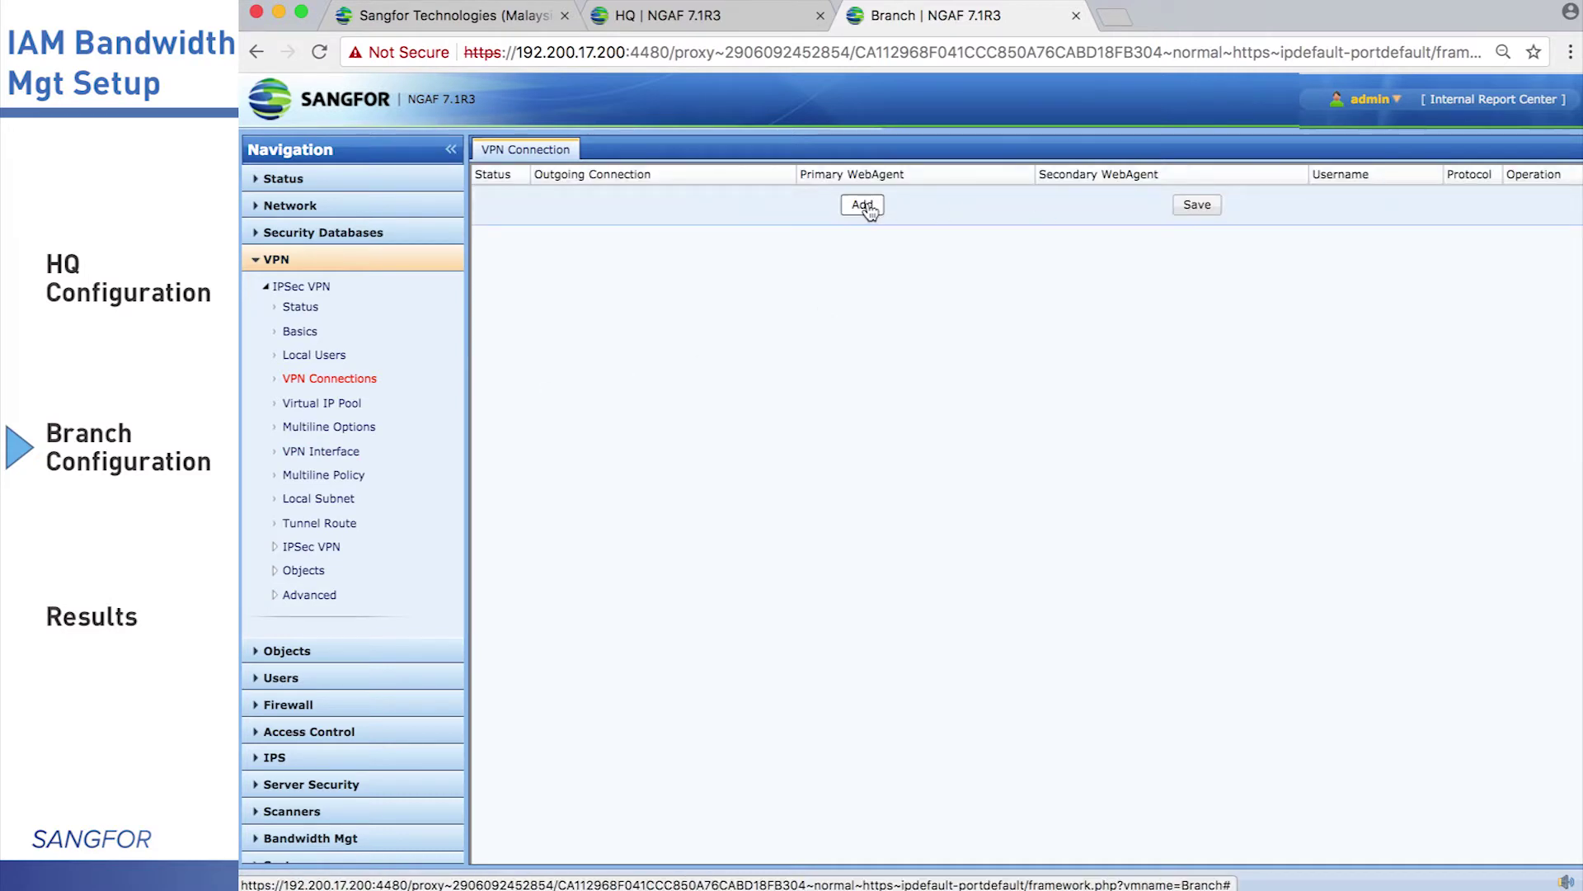
left_click(864, 205)
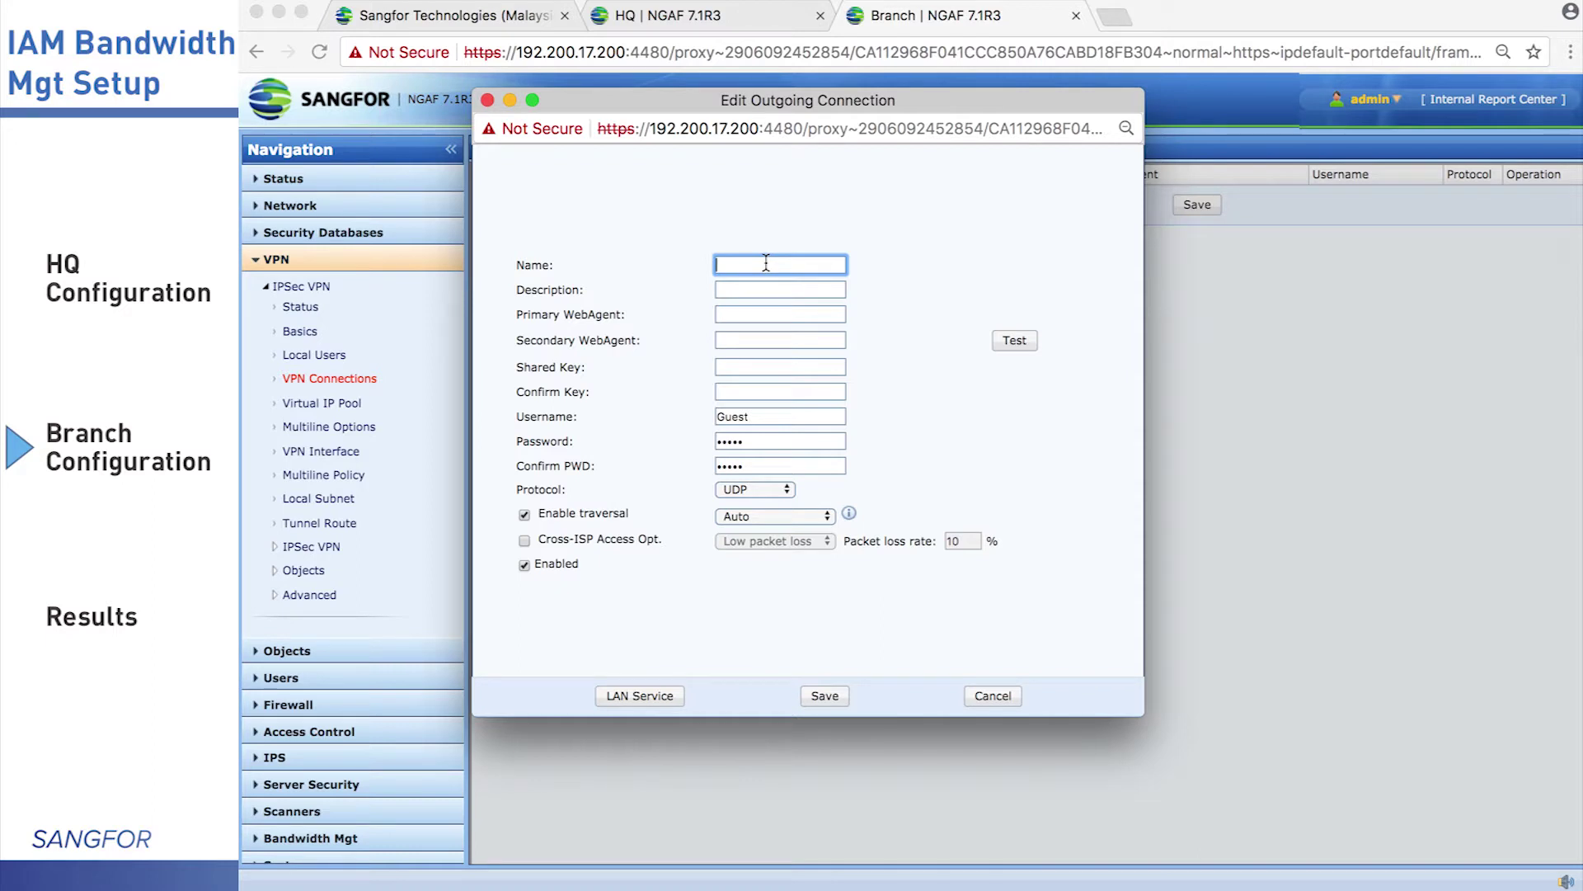
type("HQ")
key("Tab")
key("Tab")
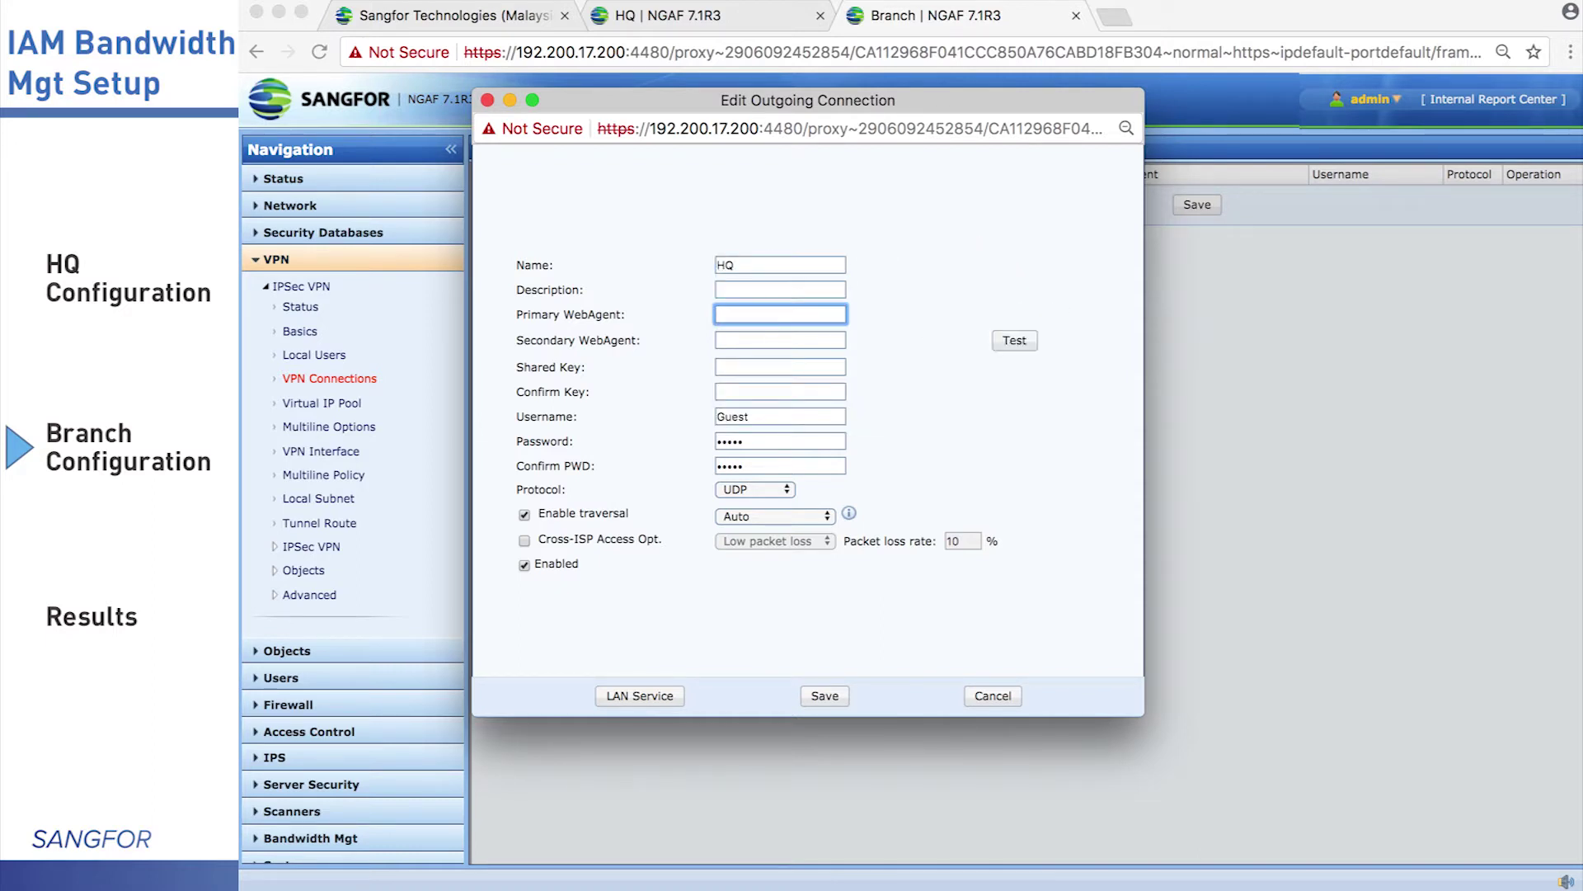
type("1")
type("0.10.10.")
type("10:44")
type("00")
type("9")
Enter username Branch and the account password, then save the HQ connection
double_click(763, 416)
type("Branch")
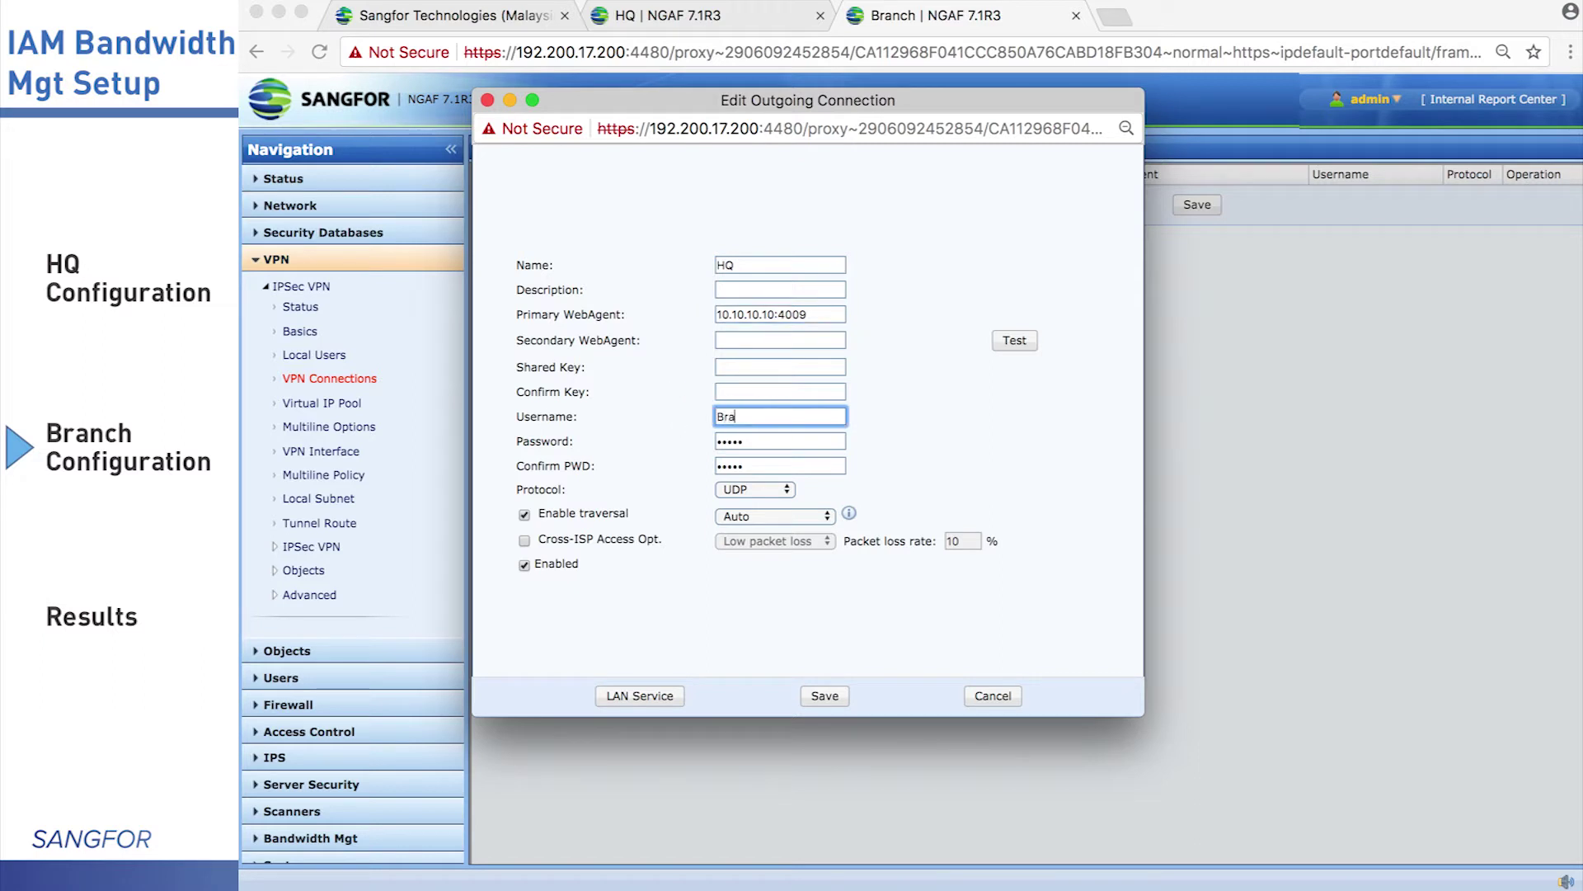
key("Tab")
type("Branch")
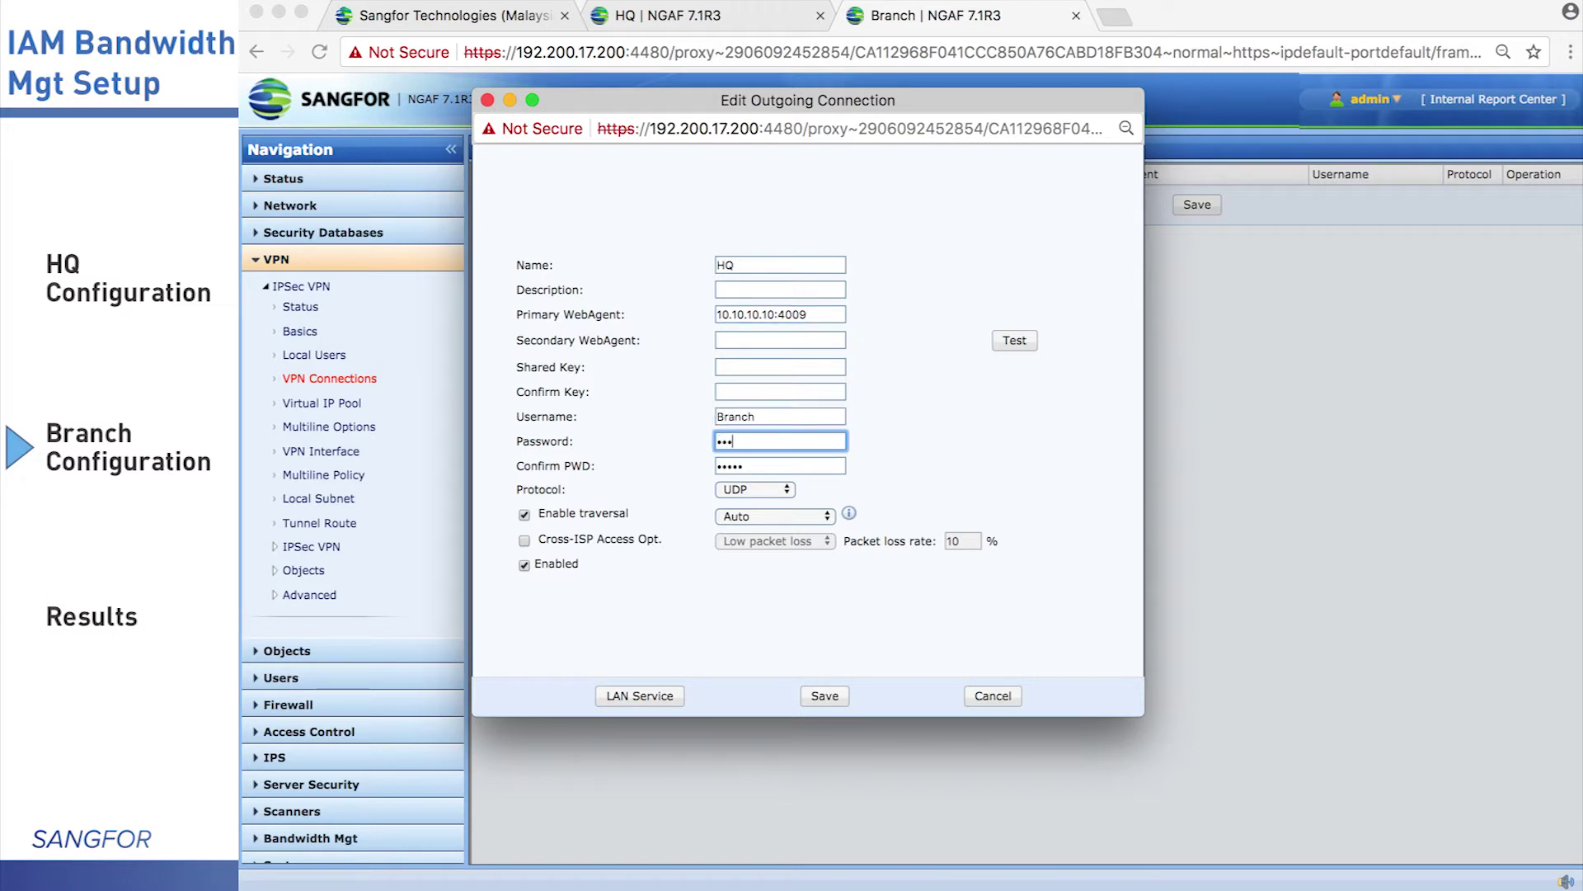
key("Tab")
type("Branch")
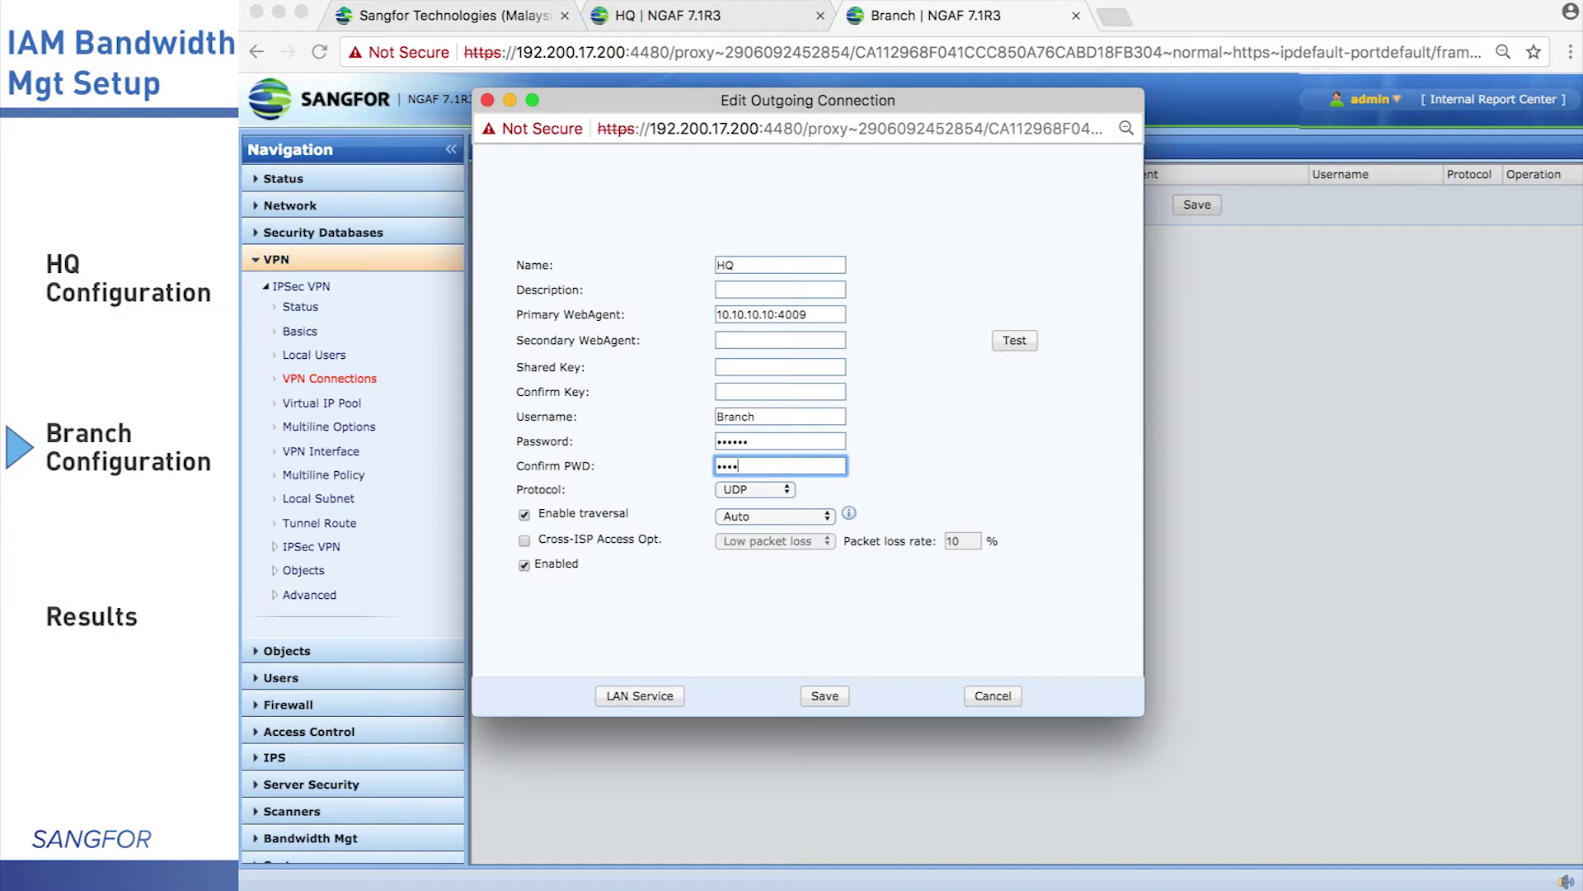
left_click(824, 696)
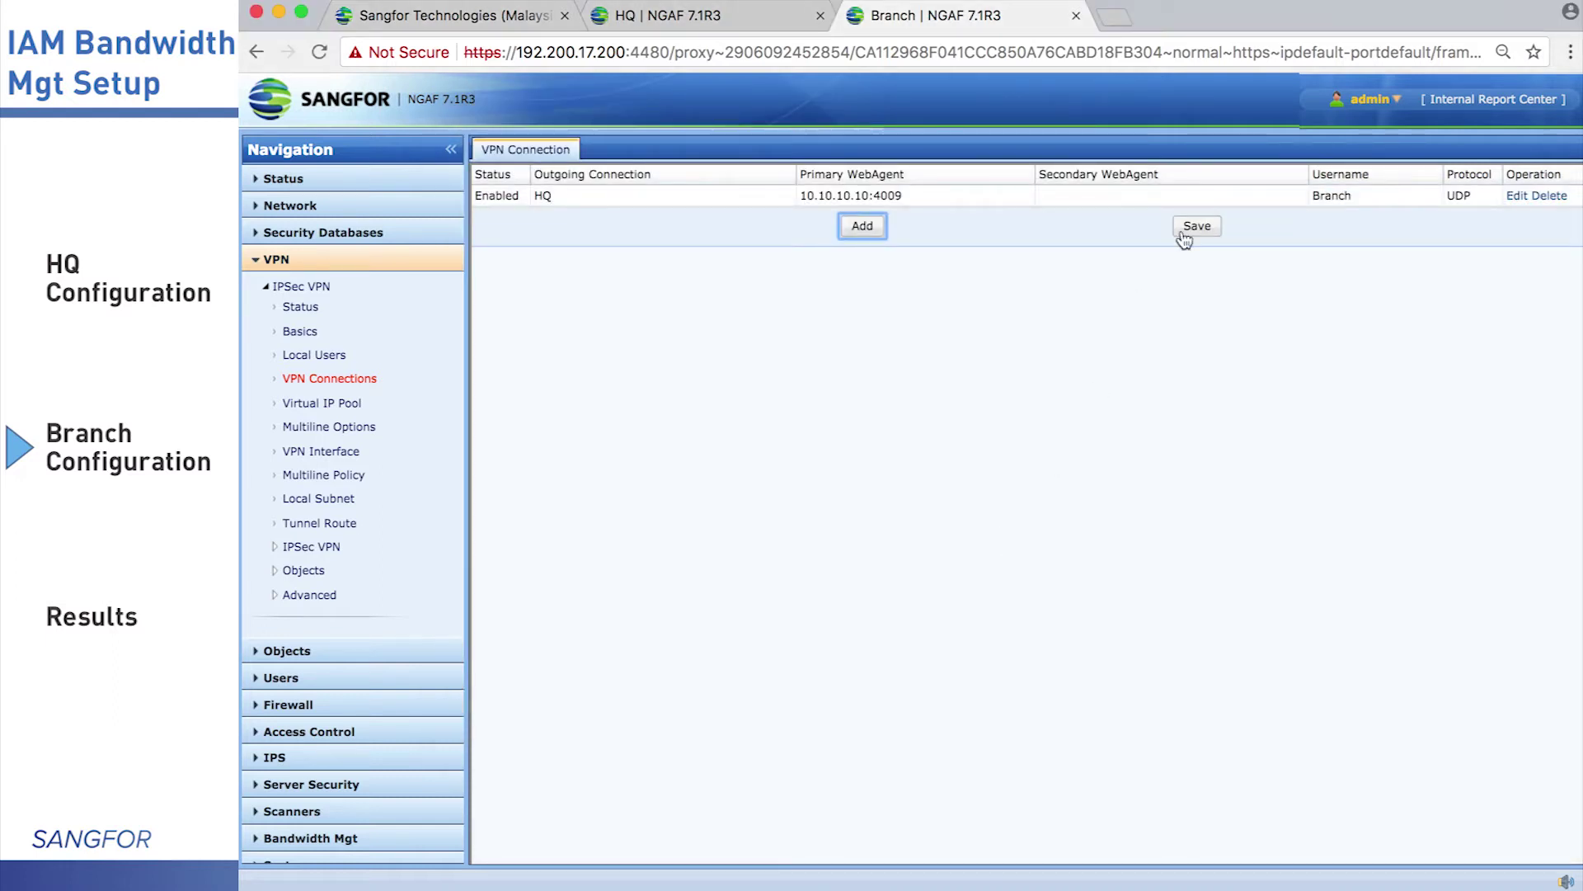
Save the VPN connection list, confirm the warning, and return to the list
left_click(1184, 236)
left_click(1106, 199)
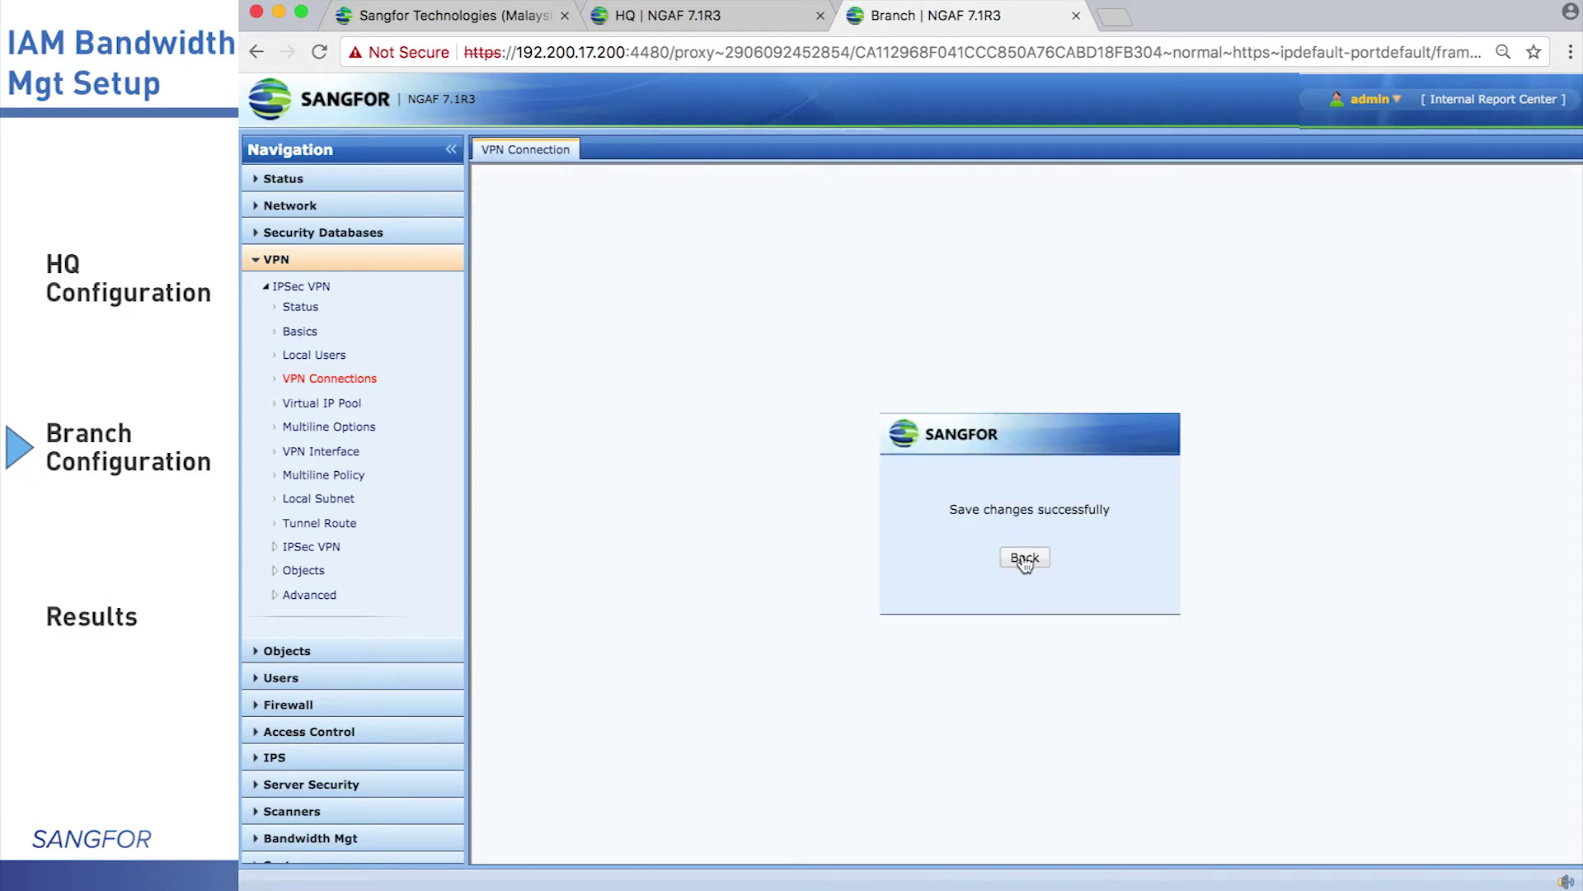
left_click(1025, 561)
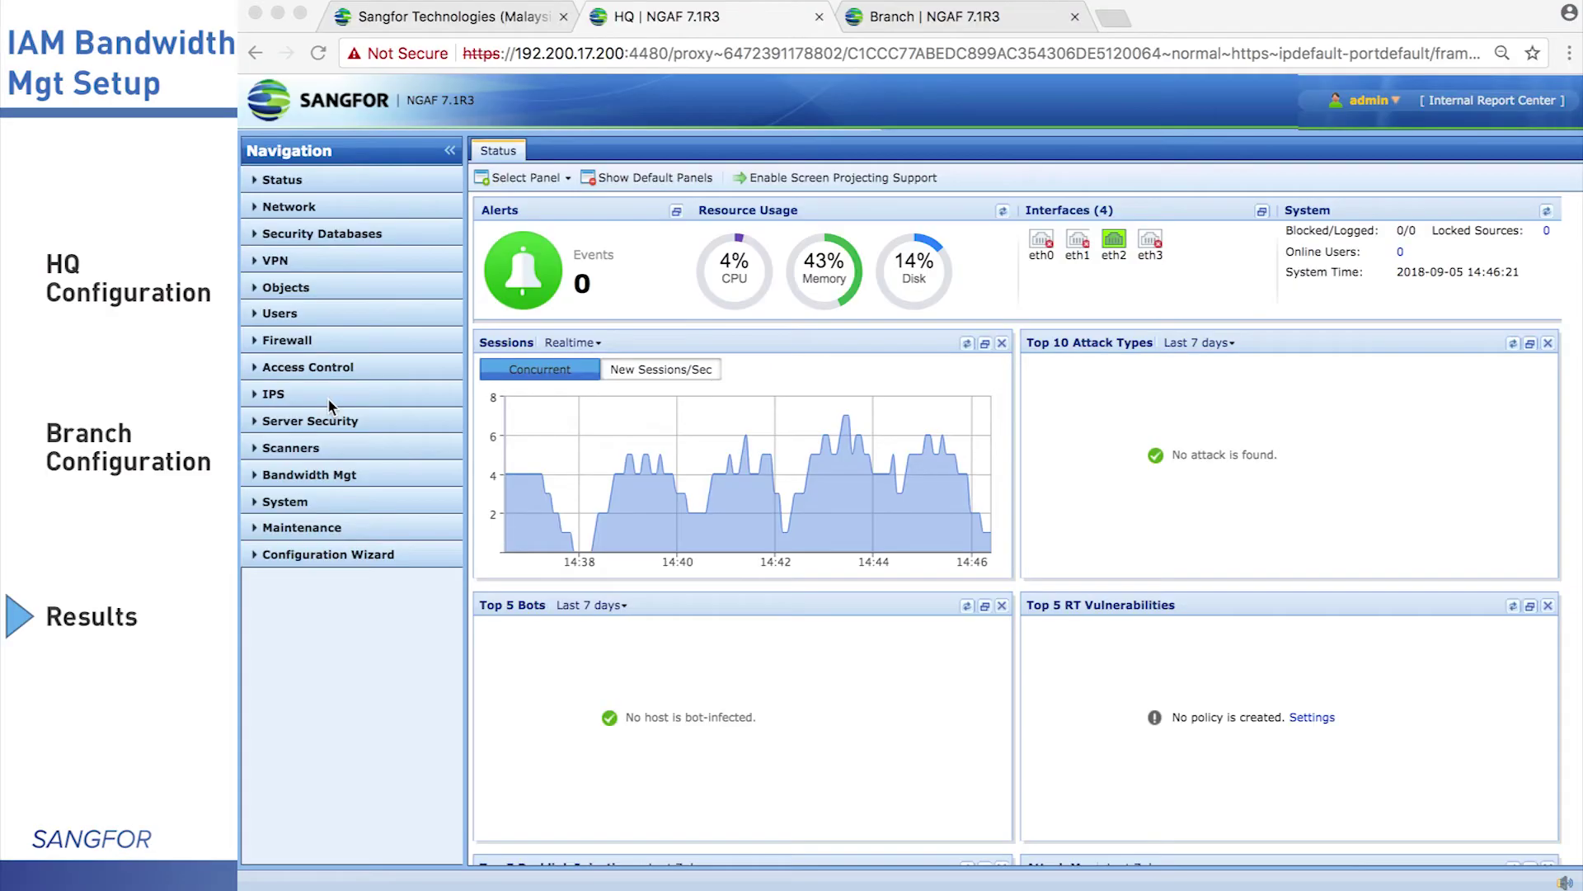
View HQ's IPsec VPN status showing Branch connected from 20.20.20.20, LAN 172.16.1.1
left_click(319, 260)
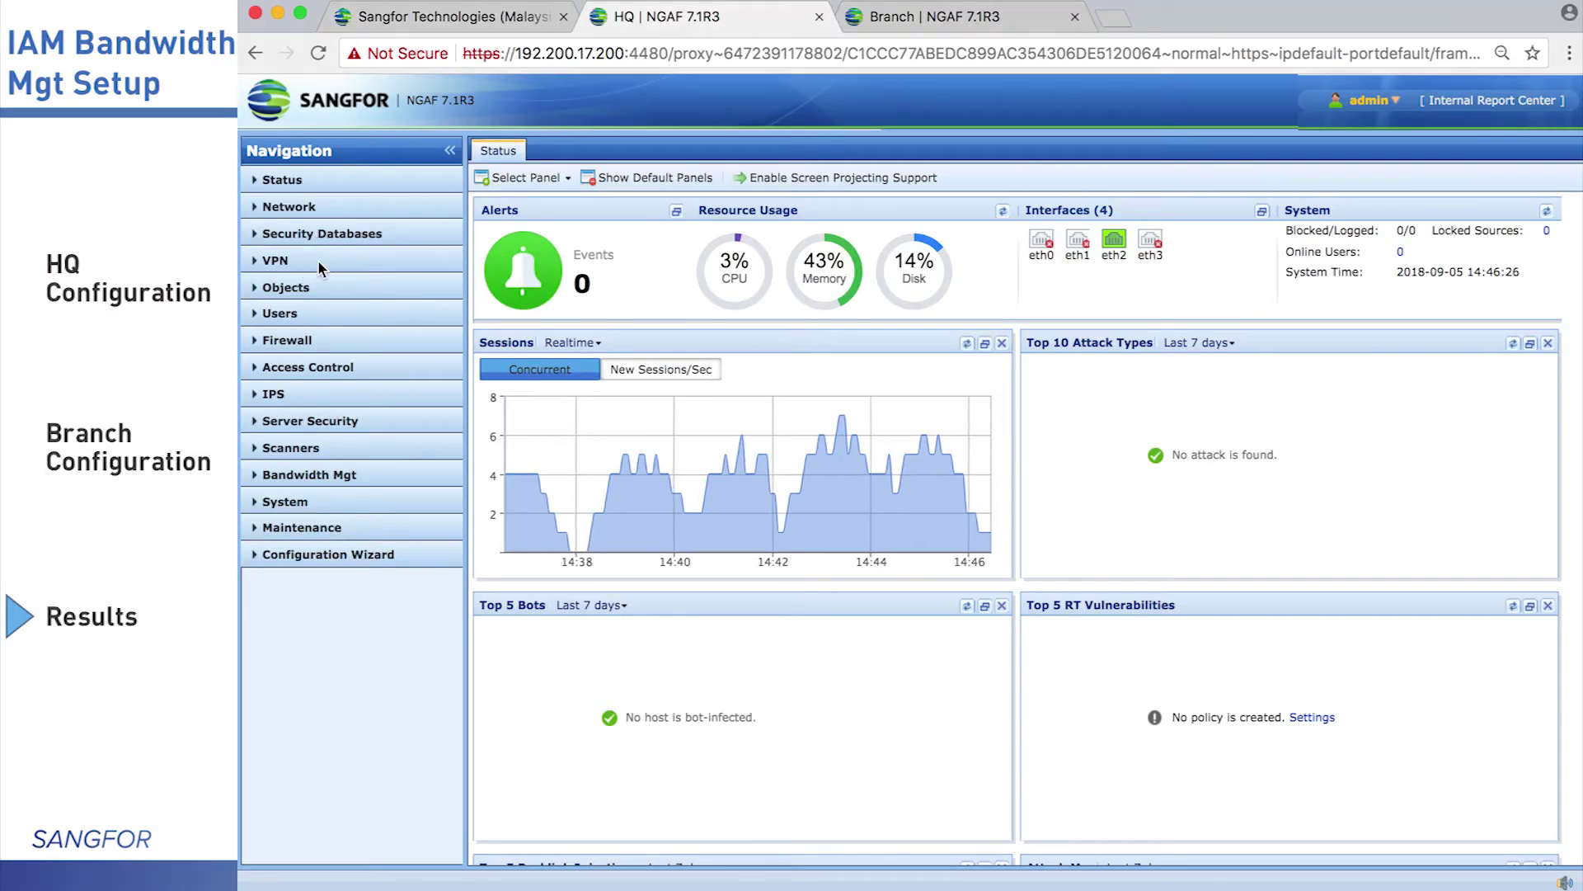
left_click(318, 290)
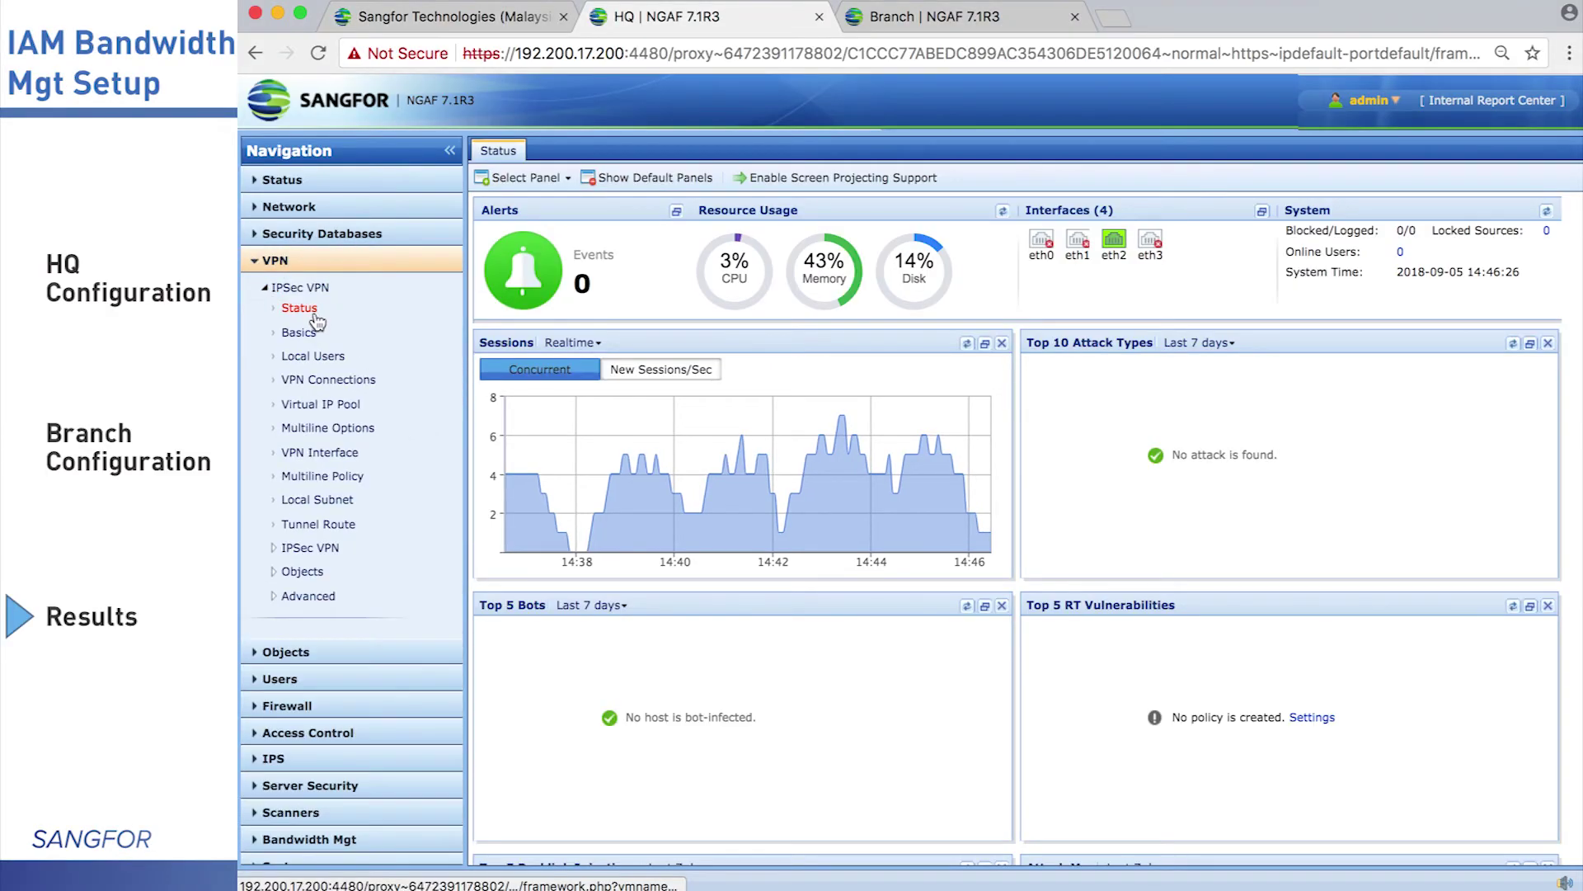
left_click(315, 315)
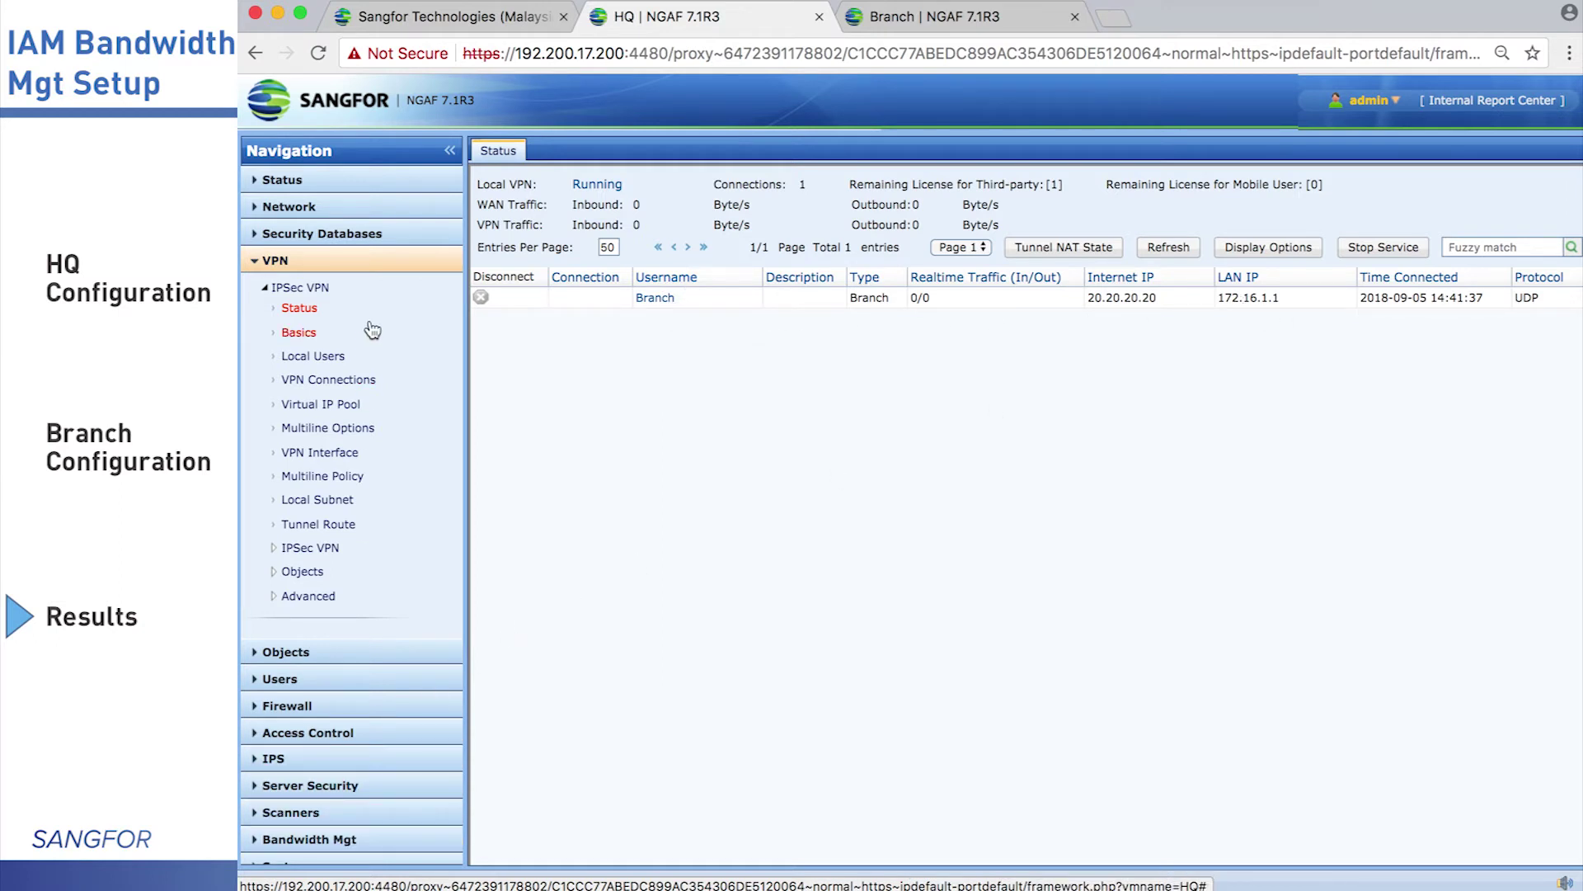
left_click(384, 262)
left_click(346, 527)
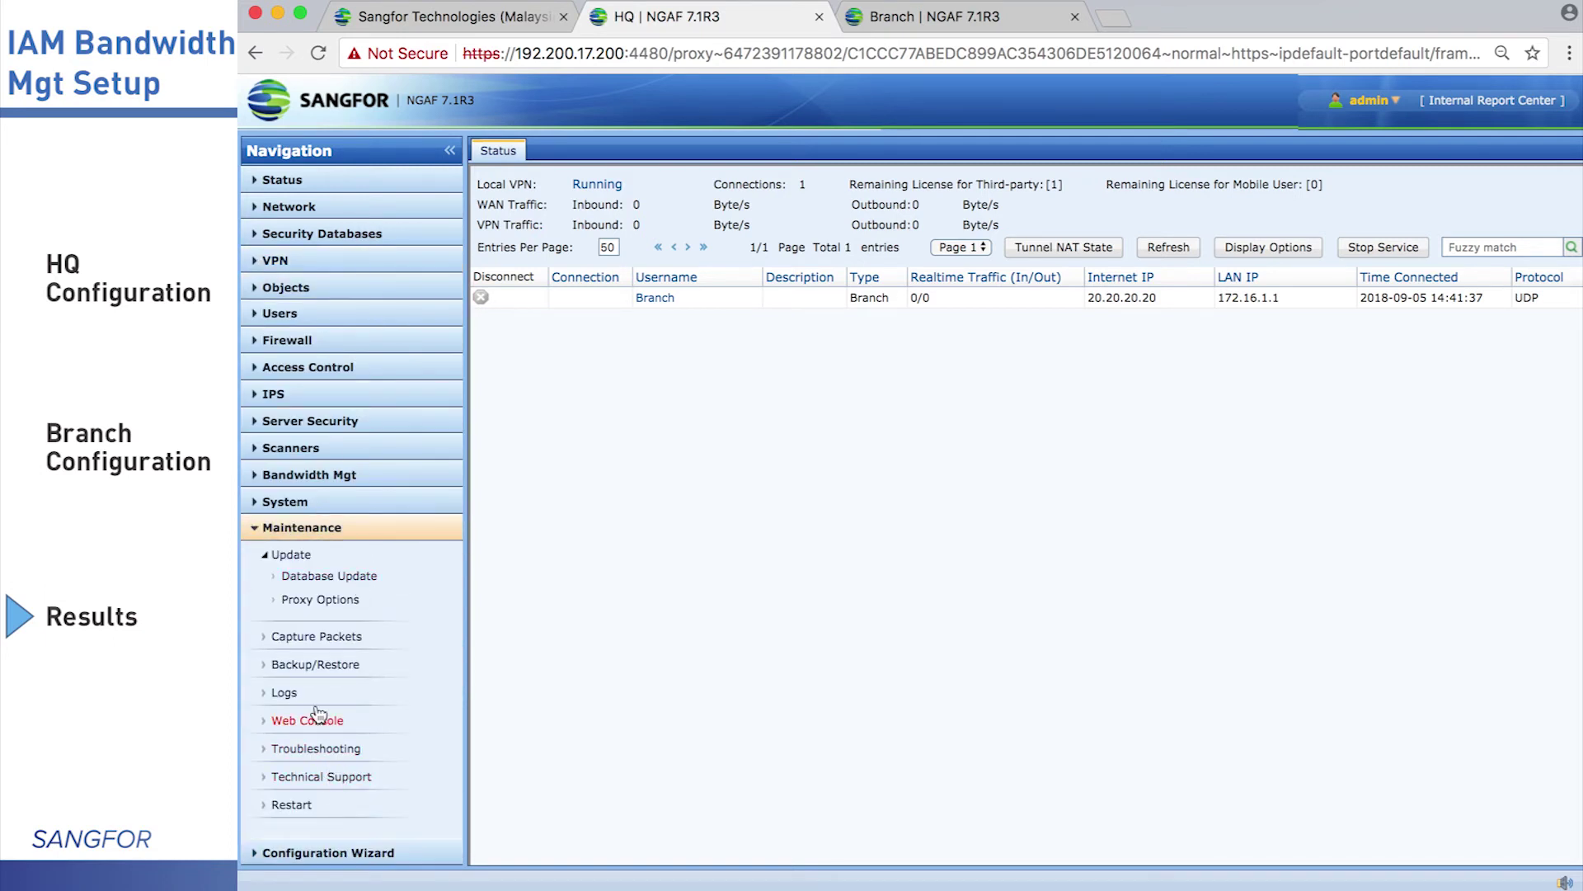
Open the web console in a new tab and run ping 172.16.1.1
right_click(321, 724)
left_click(346, 751)
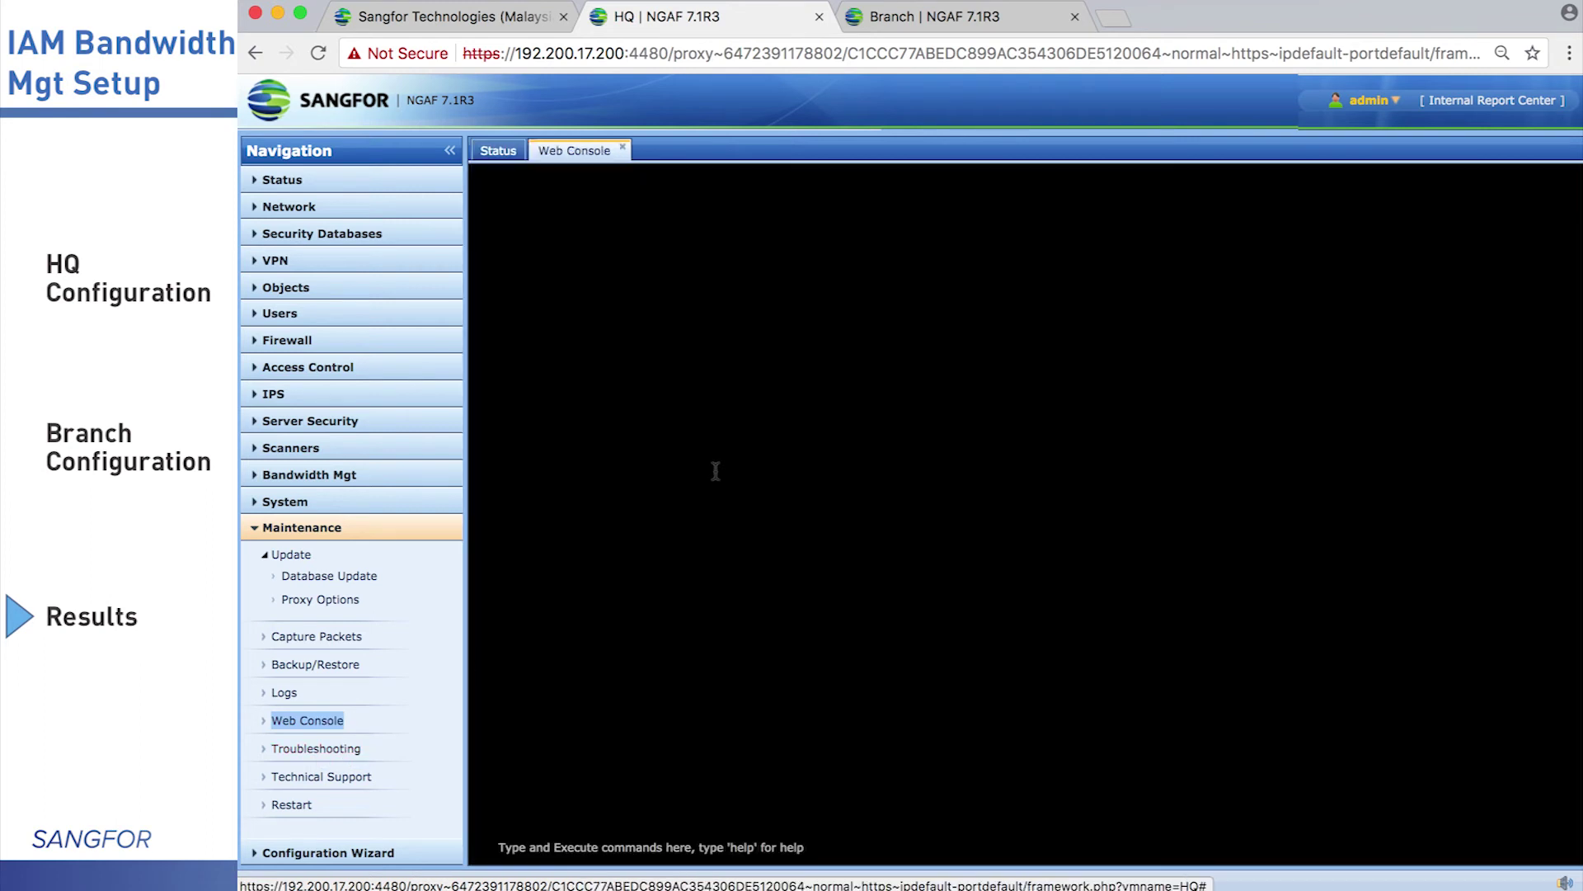
left_click(660, 849)
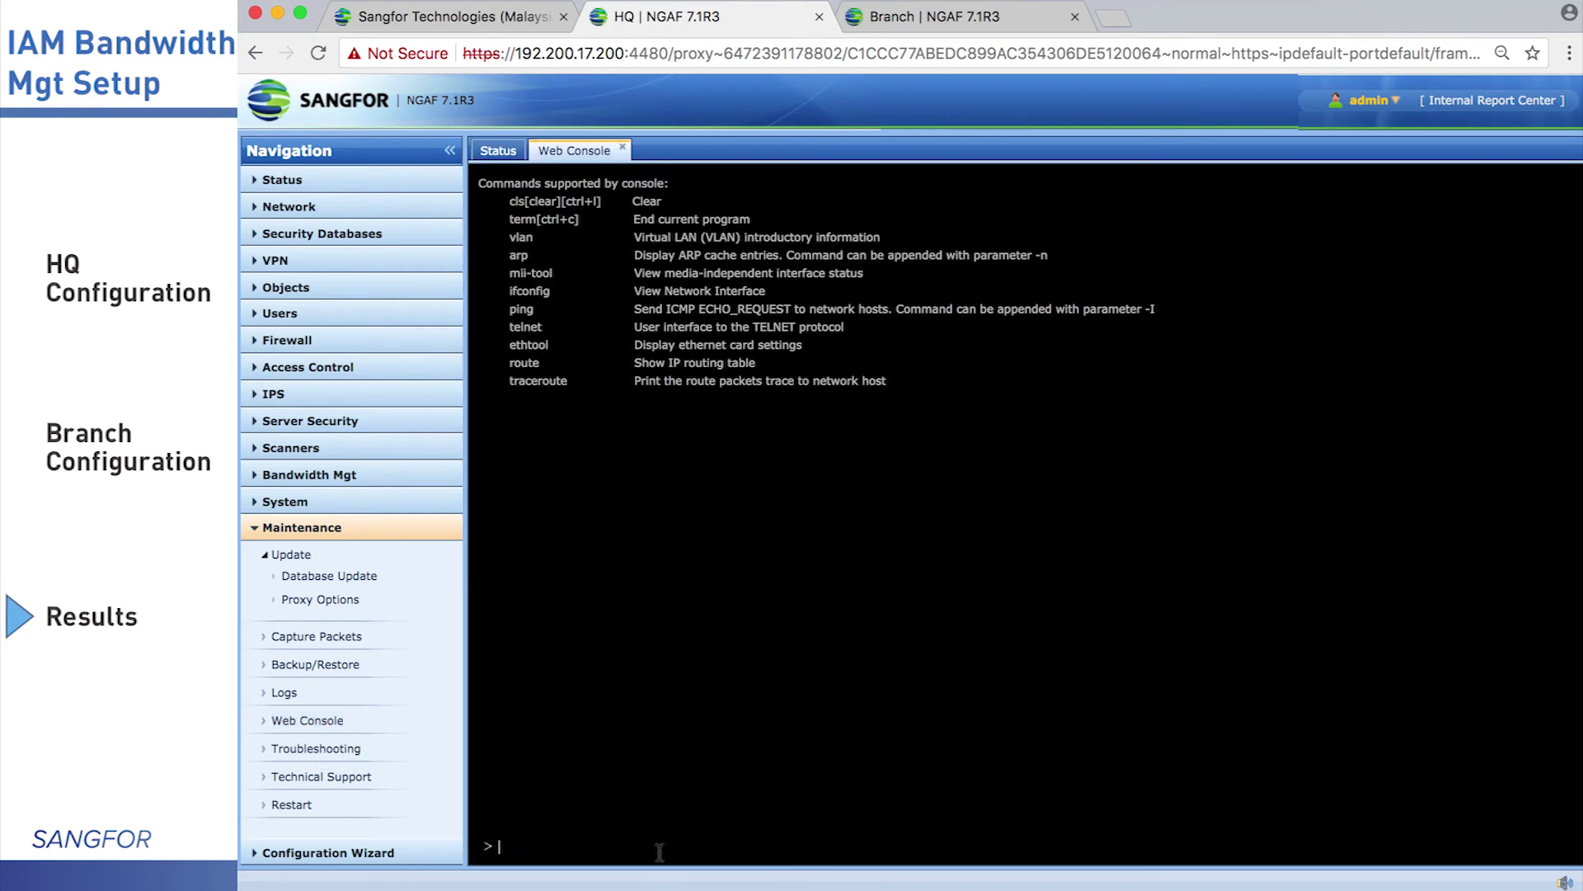
type("ping")
key("Return")
type("172.16.1.1")
key("Return")
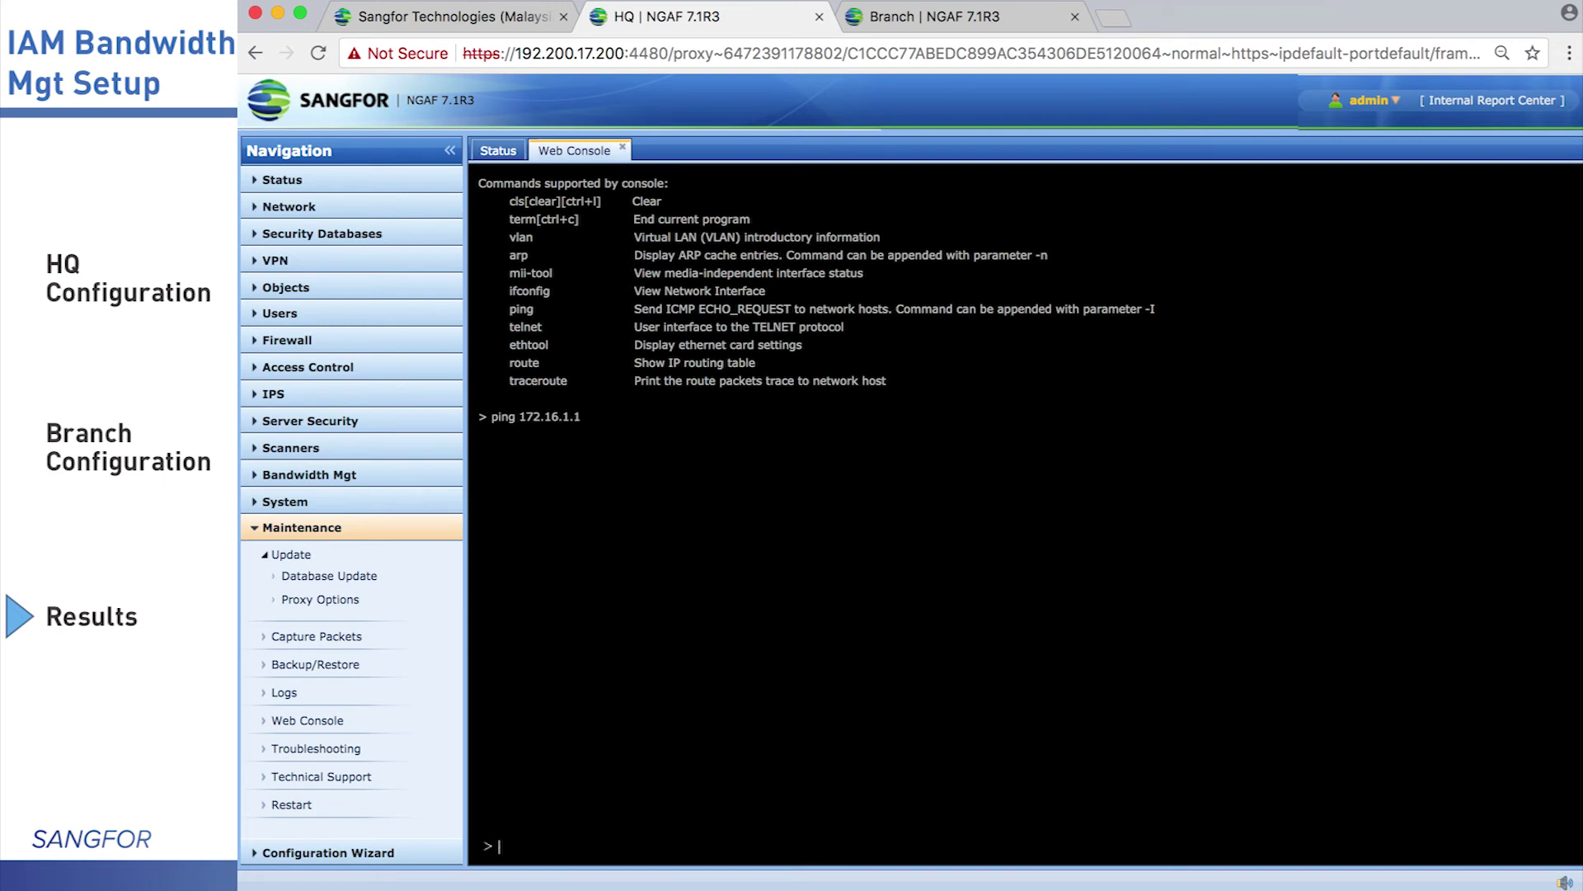